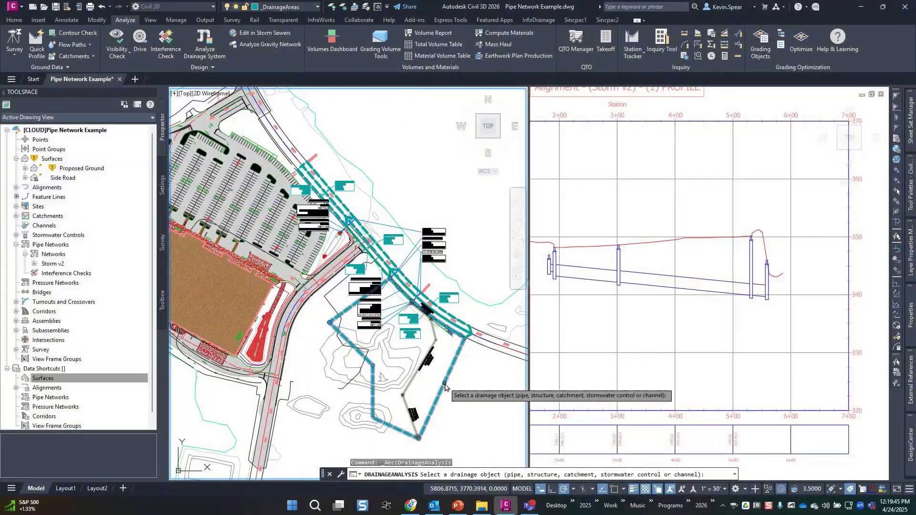
Step: Pick the Storm v2 catchment and pipe network to analyze against the Lehigh County rainfall criteria
left_click(445, 385)
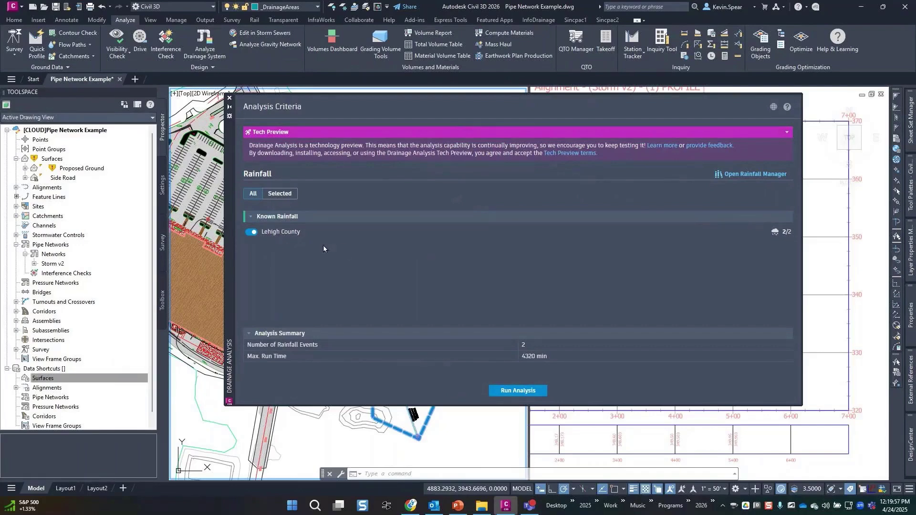
Step: In Rainfall Manager, start a new draft known rainfall set and name it Chicago
left_click(752, 176)
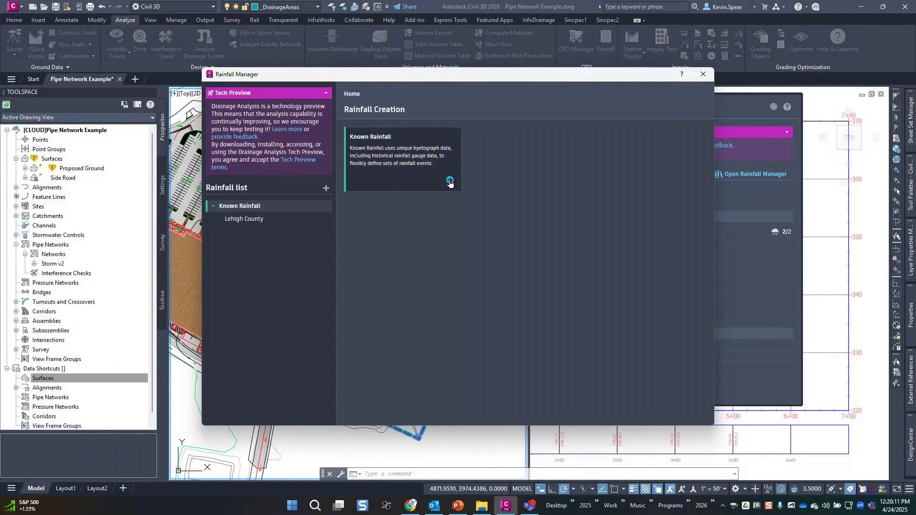
left_click(449, 182)
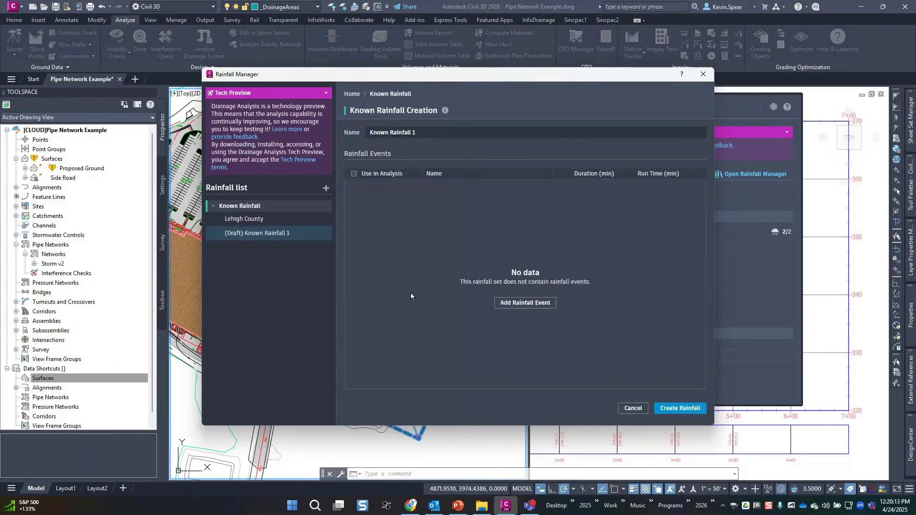
key("Tab")
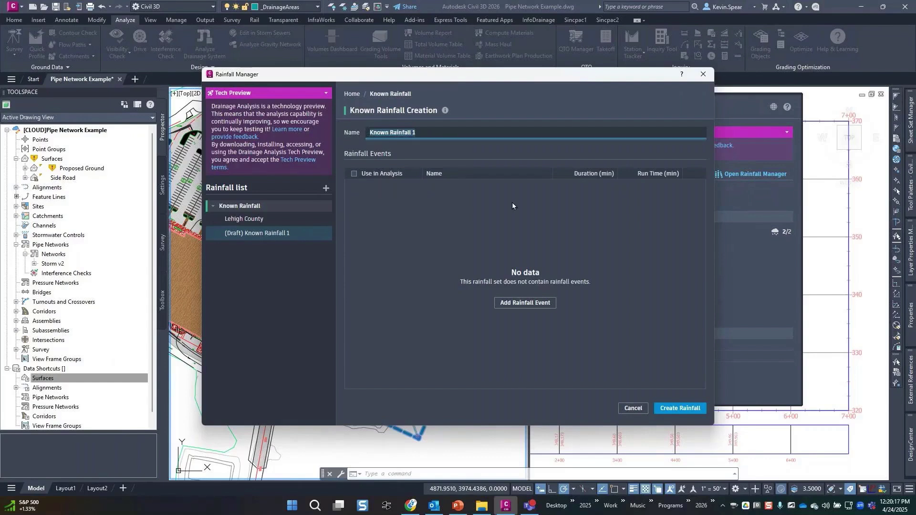
type("CHi")
key("BackSpace")
key("BackSpace")
type("hiac")
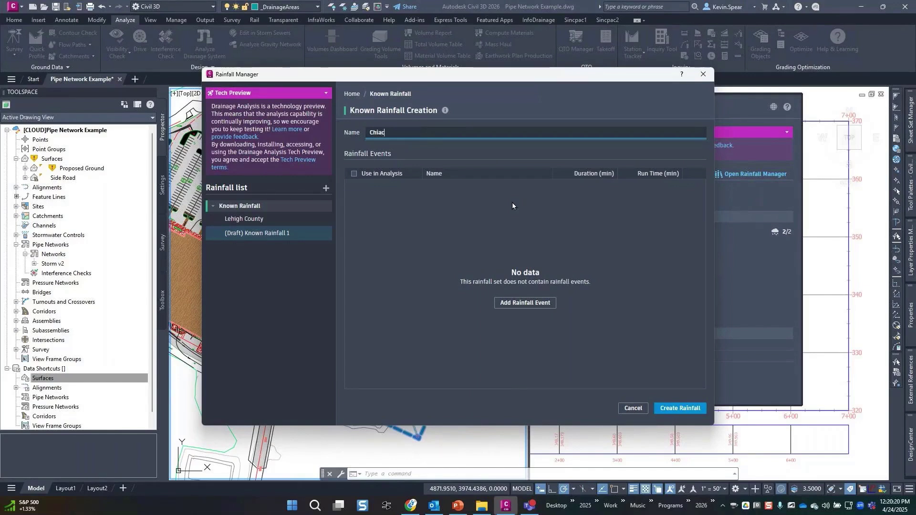
key("BackSpace")
key("BackSpace")
type("cago")
key("Tab")
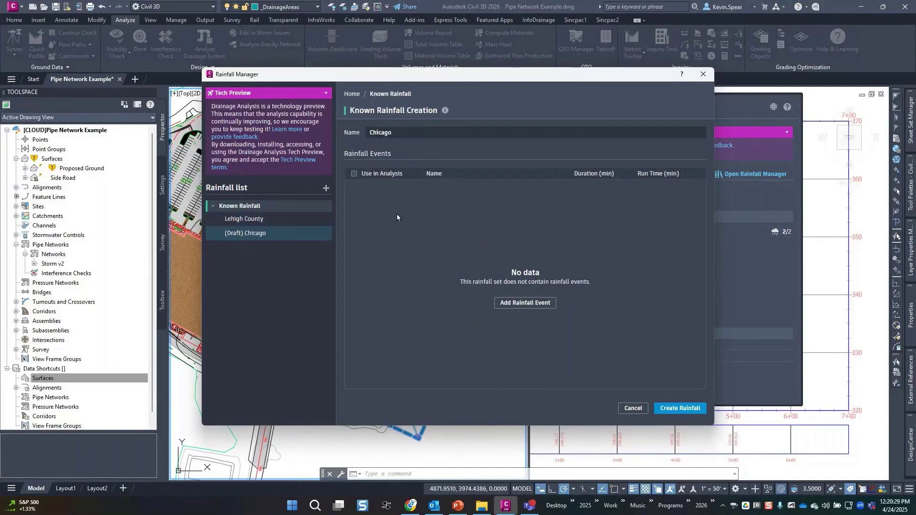
Step: Add a rainfall event named 100 yr to Chicago, then bring up the NOAA page in Chrome
left_click(523, 303)
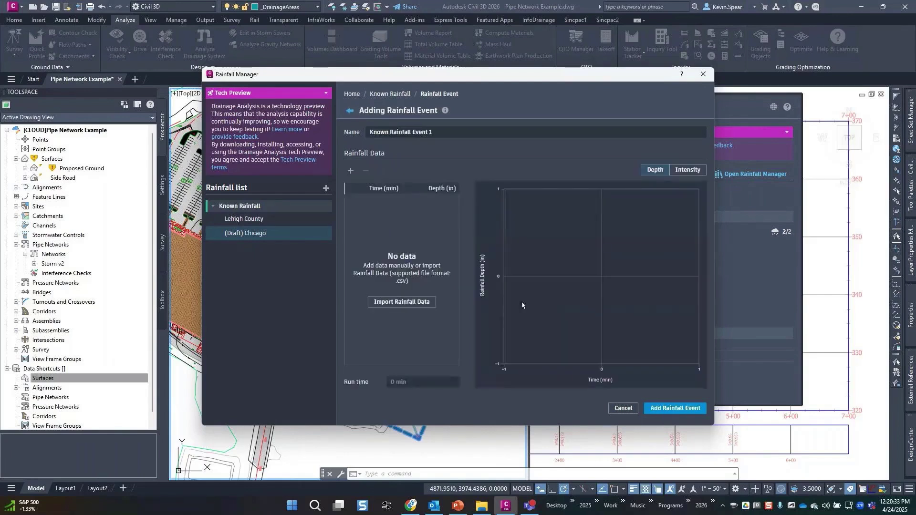
left_click(436, 132)
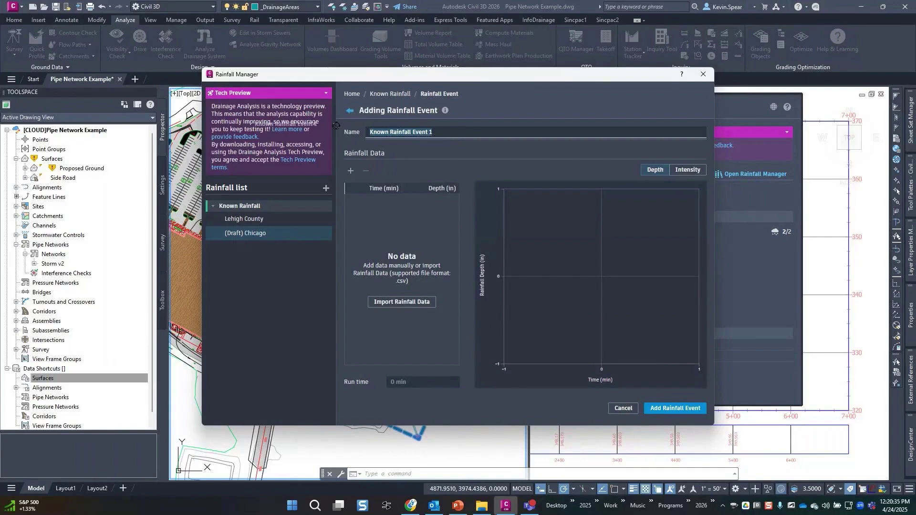
type("100 yr")
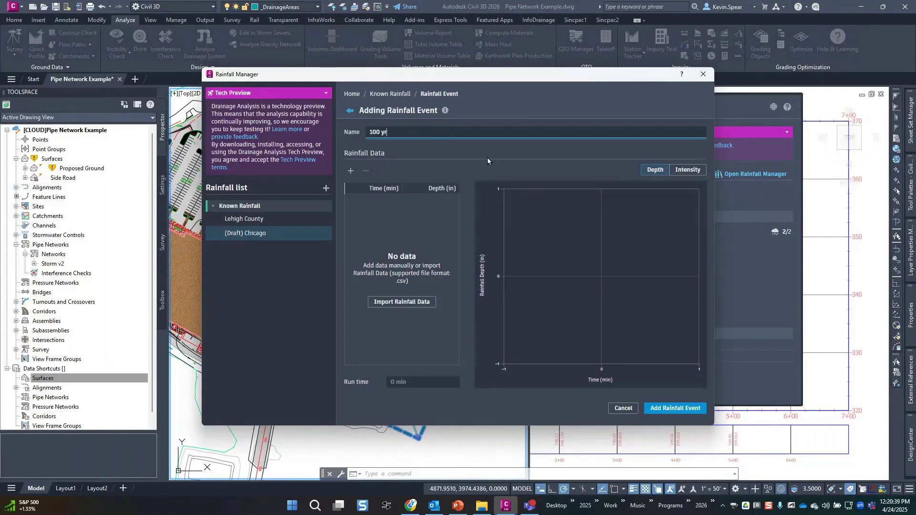
left_click(487, 158)
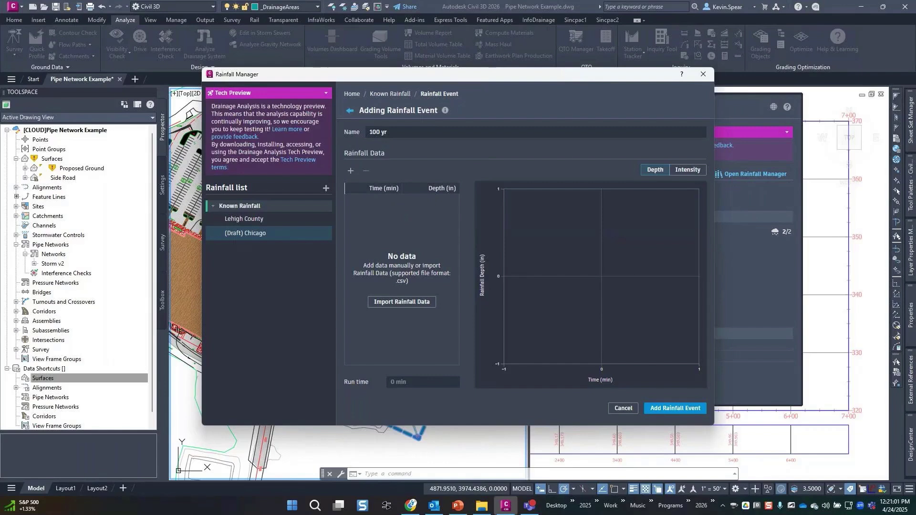
left_click(411, 505)
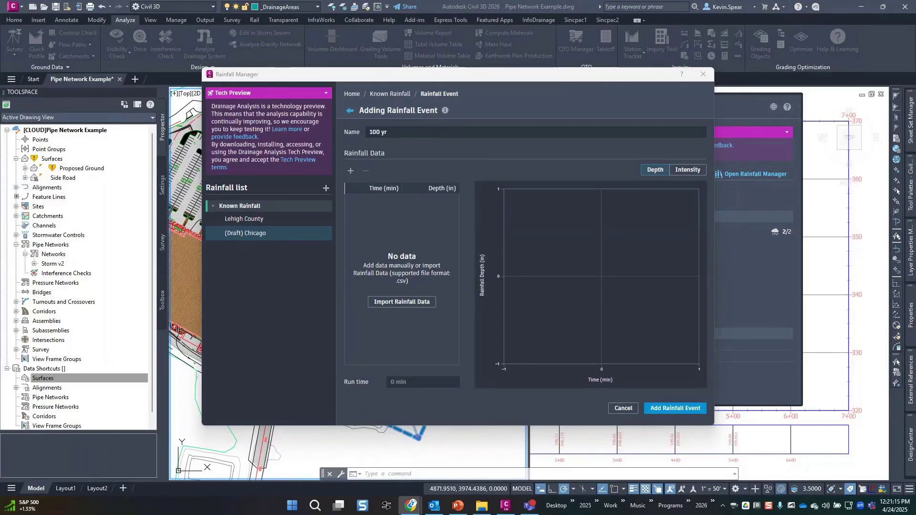
Step: Review the NOAA PF tabular estimates, then move the browser off screen to reveal Civil 3D
key("alt+Tab")
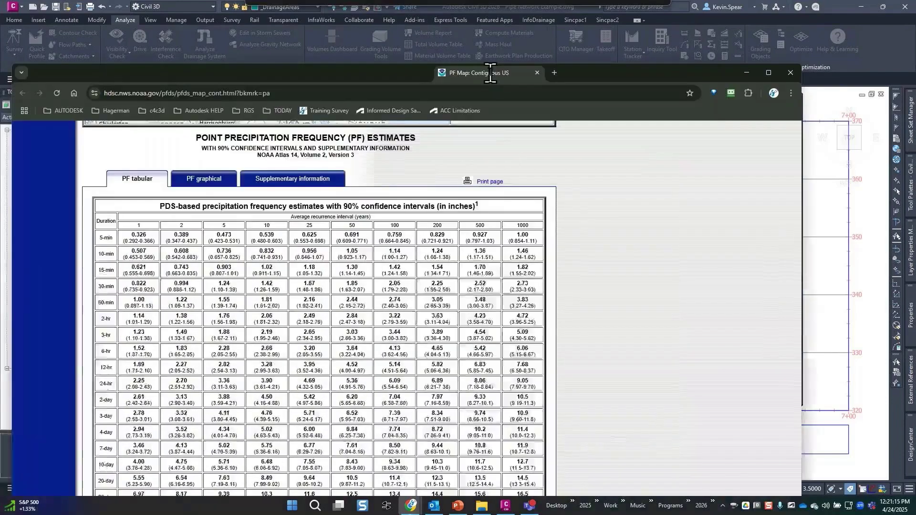
scroll(558, 260, "up", 5)
scroll(558, 261, "up", 3)
scroll(429, 265, "down", 1)
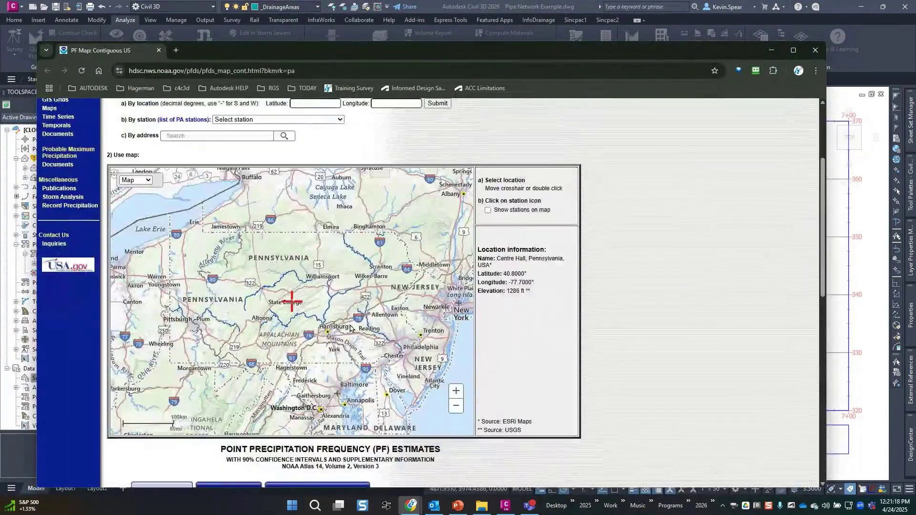
scroll(381, 267, "up", 1)
scroll(301, 270, "down", 2)
scroll(572, 293, "down", 5)
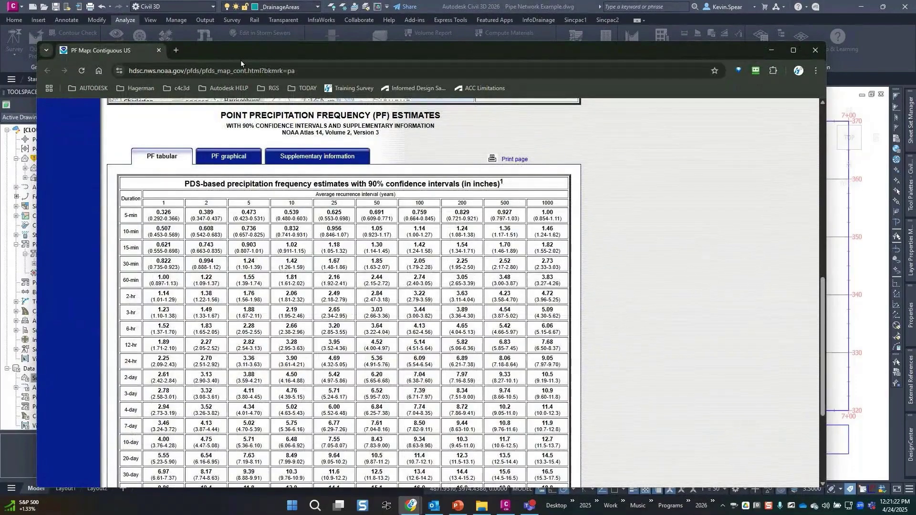
left_click_drag(232, 50, 676, 46)
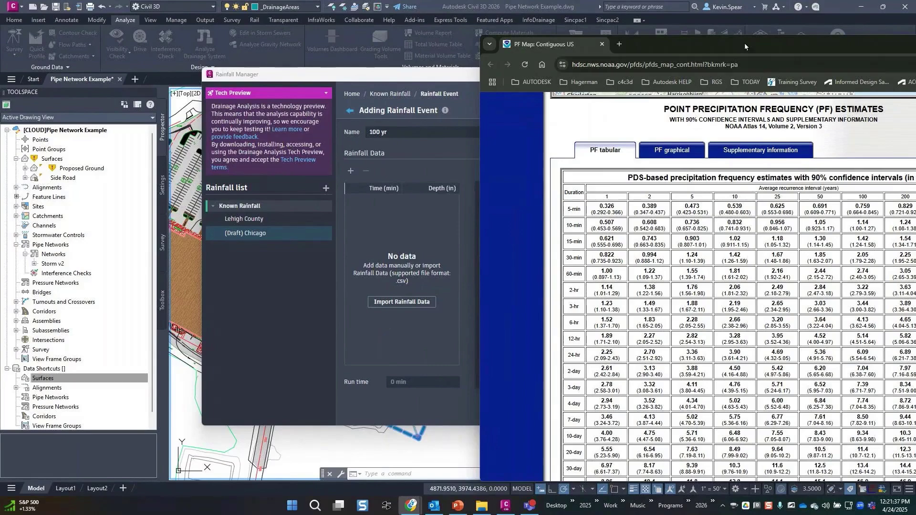
left_click_drag(740, 42, 0, 43)
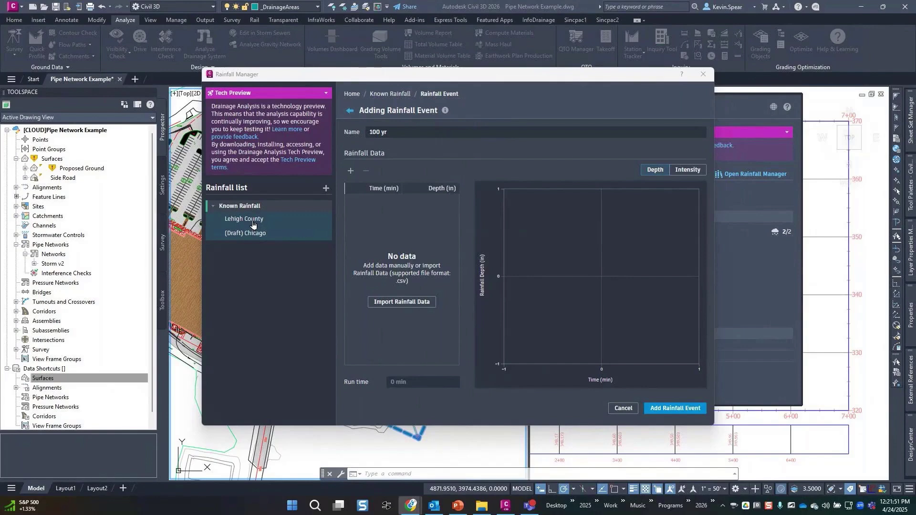
Step: Import Lehigh - 100 yr.csv from the 20250422 Drainage Analysis Project Files > Civil folder
left_click(392, 304)
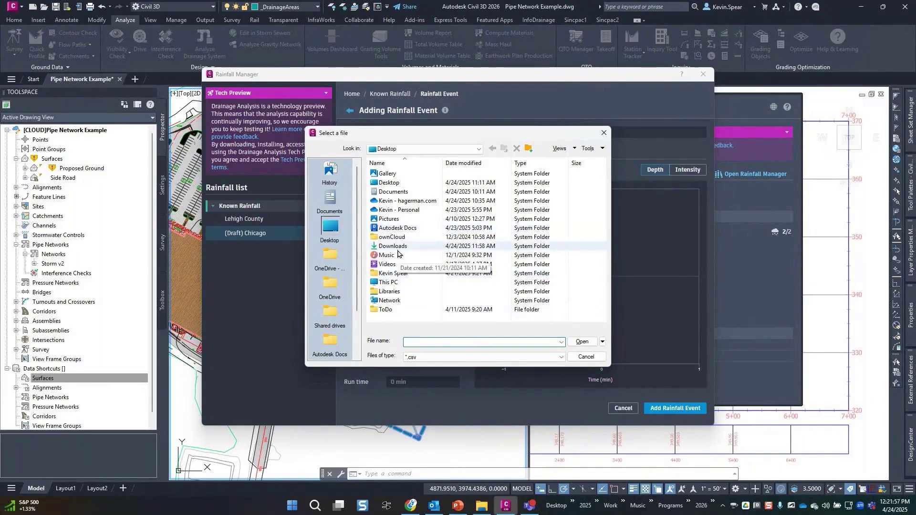
left_click(402, 228)
double_click(402, 228)
double_click(398, 173)
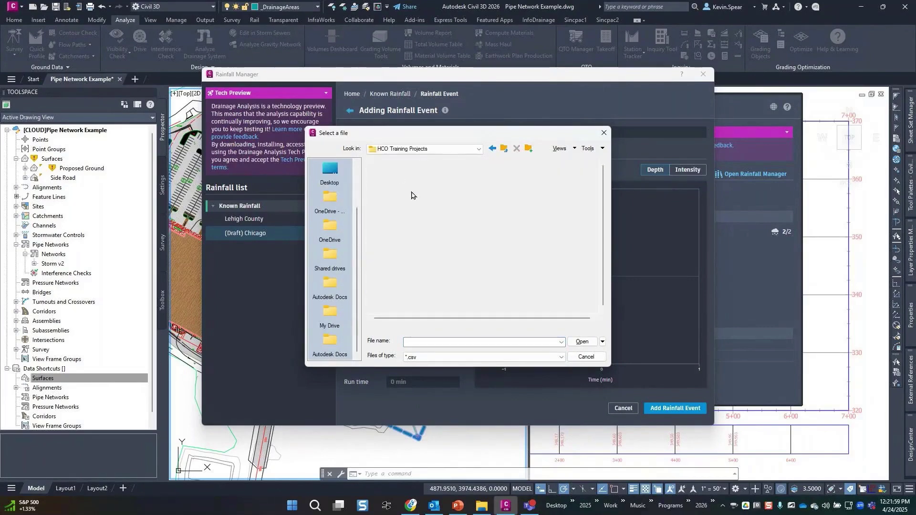
double_click(412, 183)
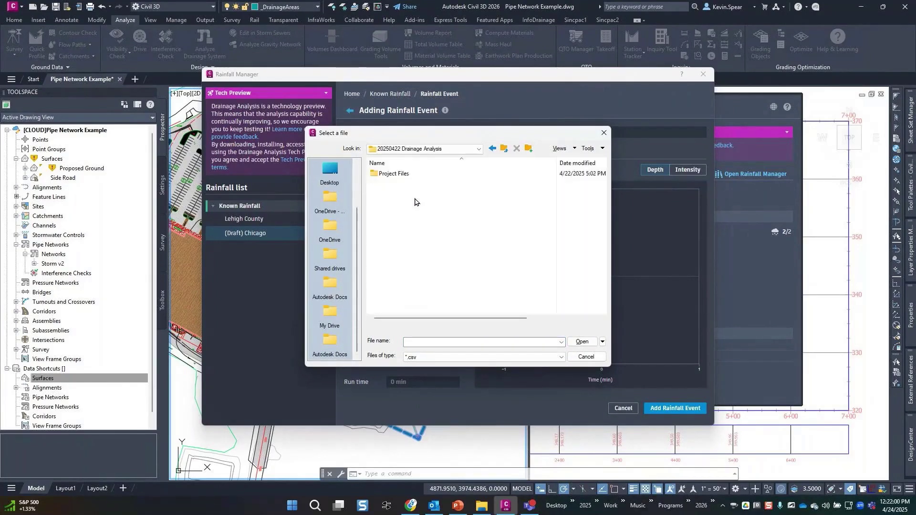
double_click(400, 174)
double_click(400, 175)
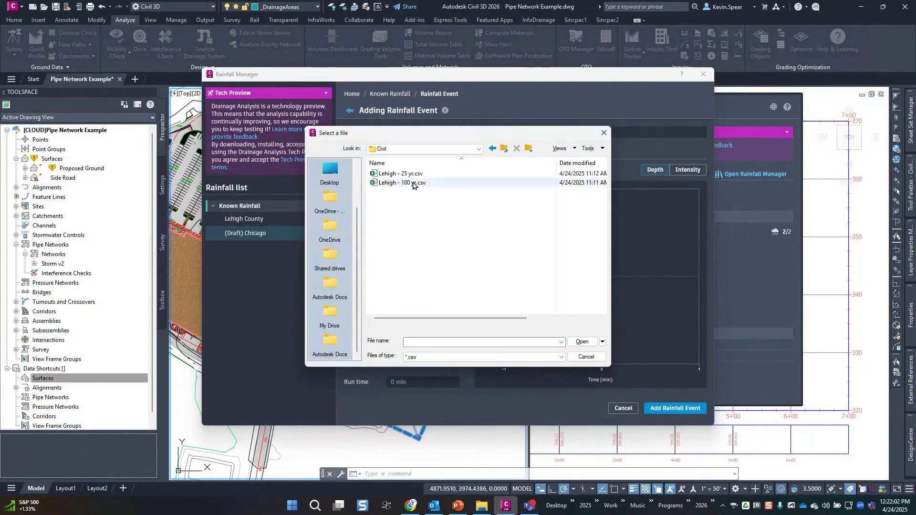
left_click(412, 184)
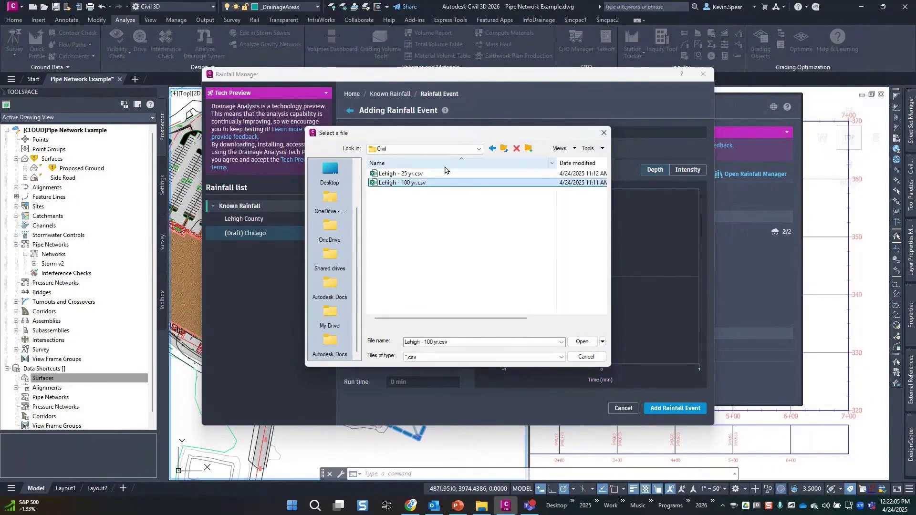
double_click(443, 183)
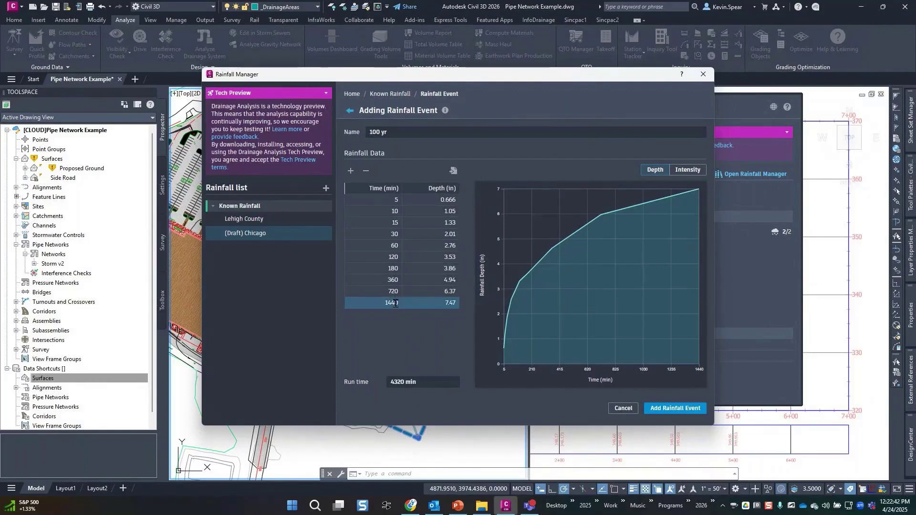
Step: Add the 100 yr event with Use in Analysis on and save Chicago as a known rainfall
left_click(680, 411)
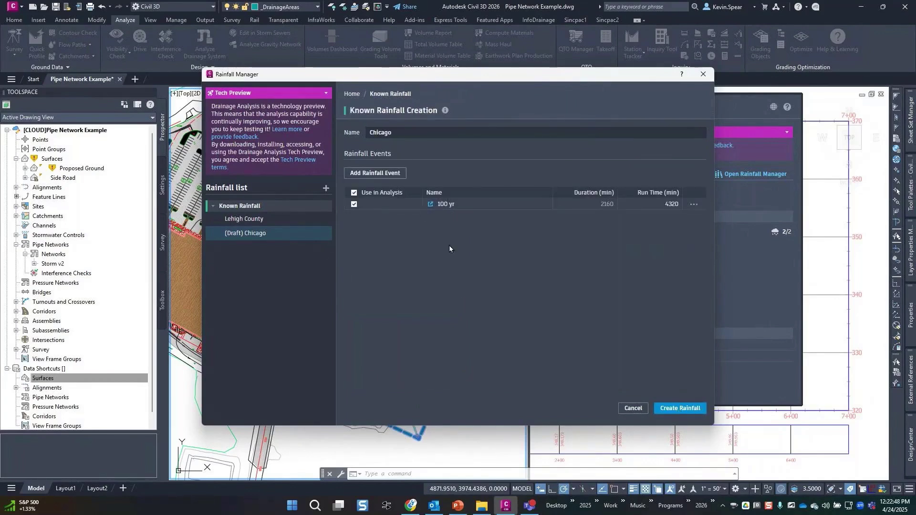
left_click(353, 204)
left_click(354, 204)
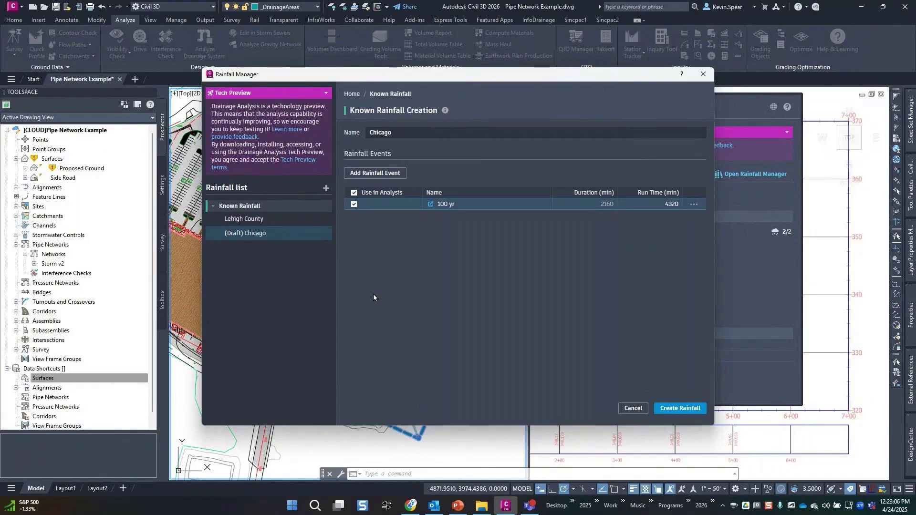
left_click(261, 220)
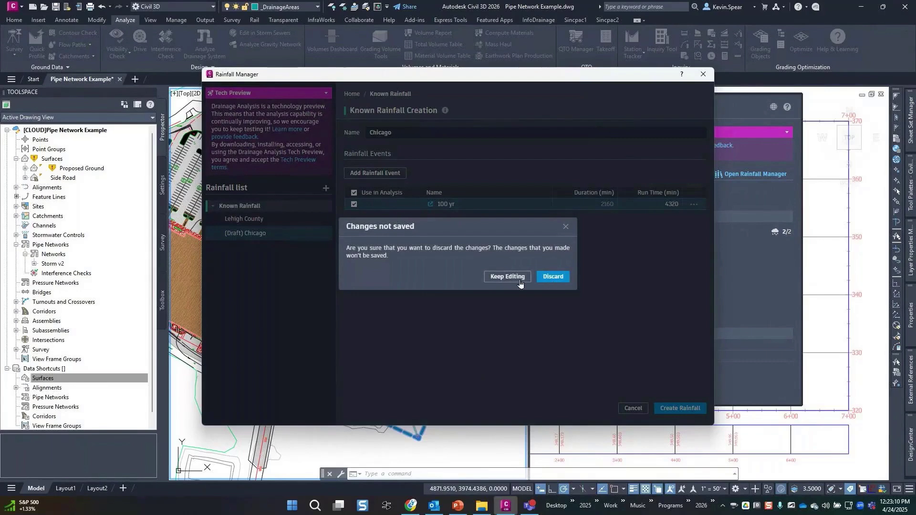
left_click(515, 279)
left_click(673, 409)
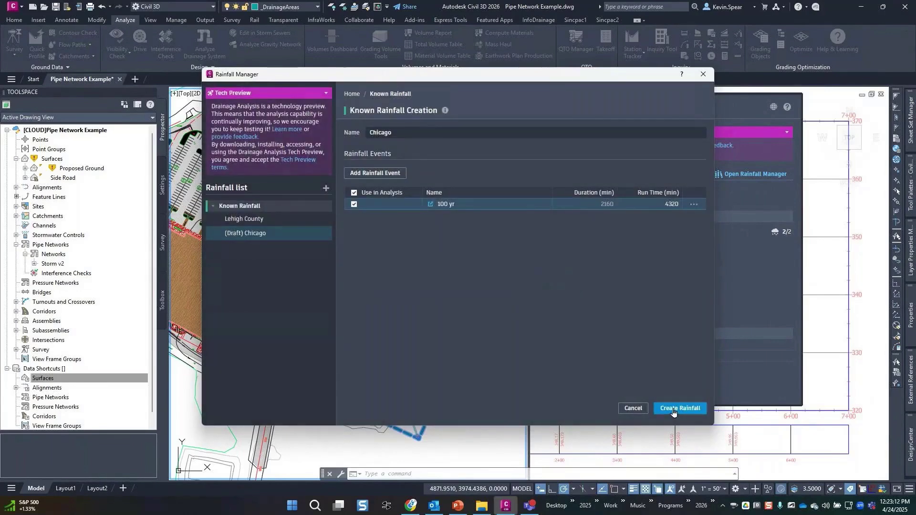
Step: Check Chicago and the Lehigh County events, including Lehigh - 25 yr depths, then close Rainfall Manager
left_click(235, 219)
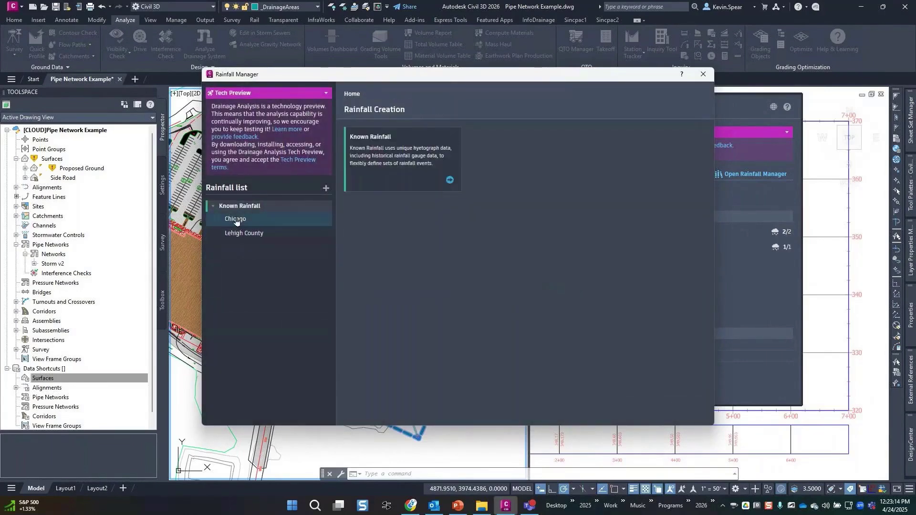
left_click(244, 237)
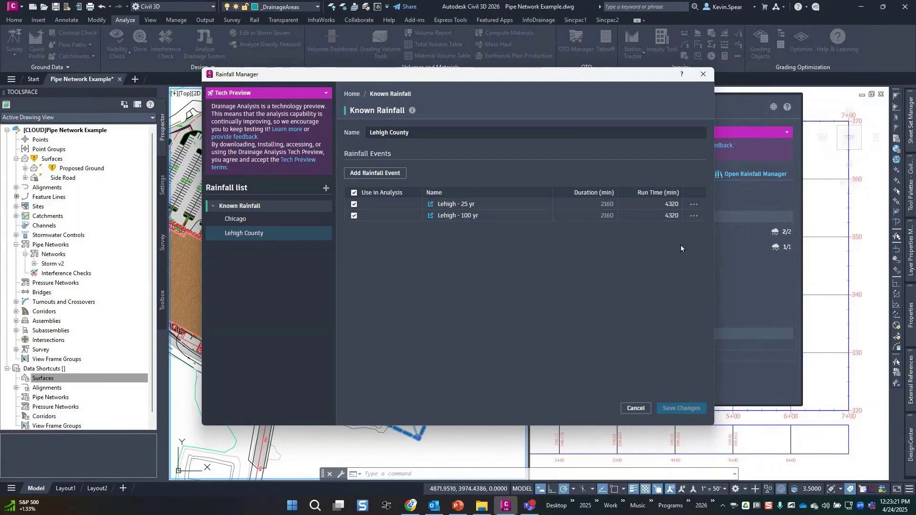
left_click(430, 204)
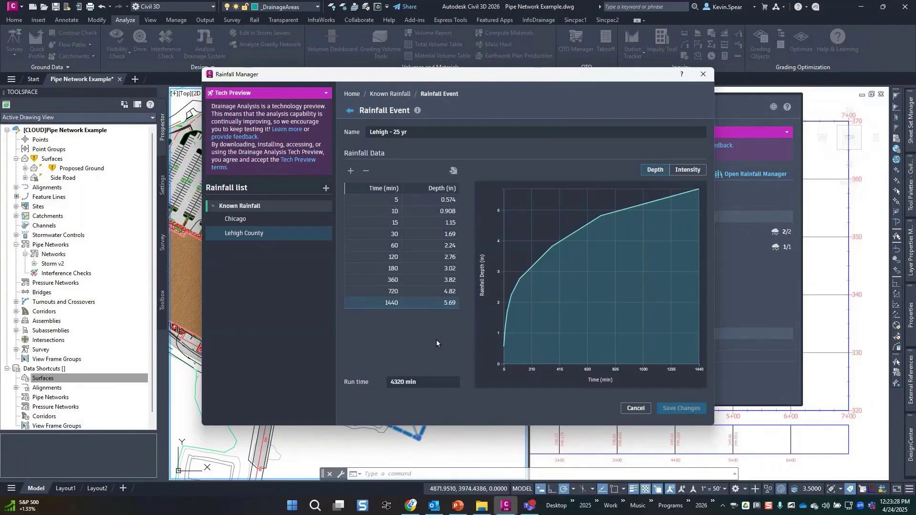
left_click(348, 112)
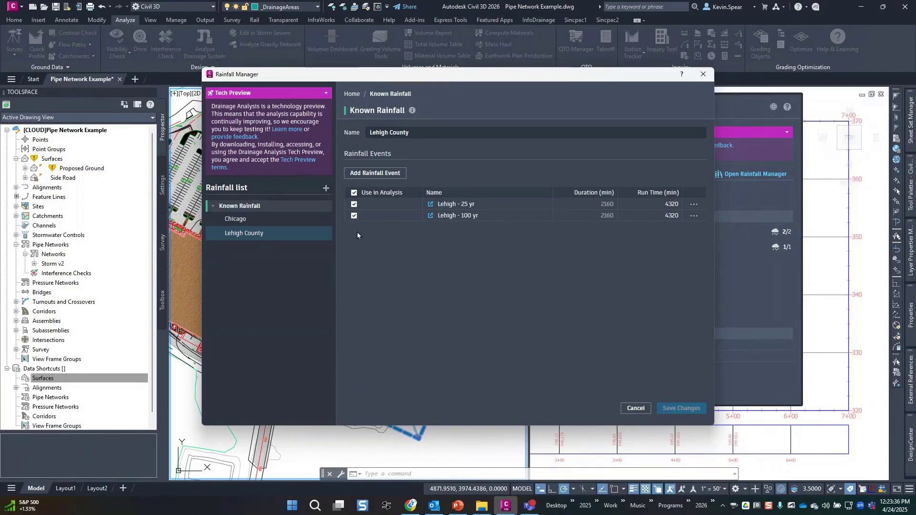
left_click(703, 75)
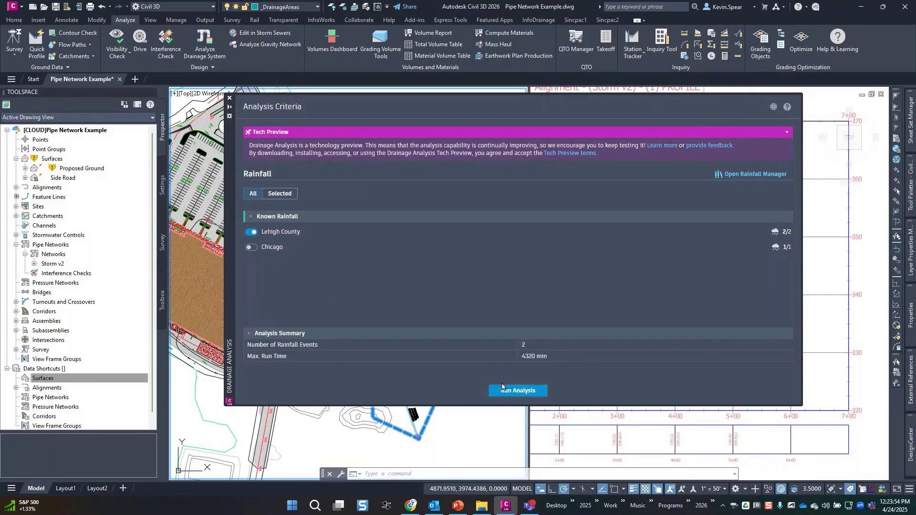
Step: Reposition the Drainage Analysis palette and run the analysis for the Lehigh County events
left_click_drag(231, 263, 480, 265)
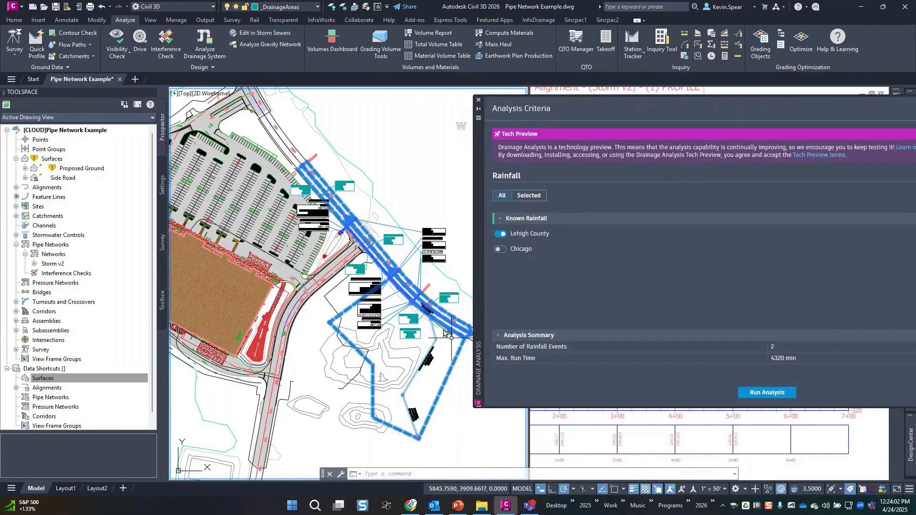
mouse_move(477, 282)
left_mouse_down()
mouse_move(392, 267)
mouse_move(221, 205)
mouse_move(180, 202)
left_mouse_up()
left_click(481, 310)
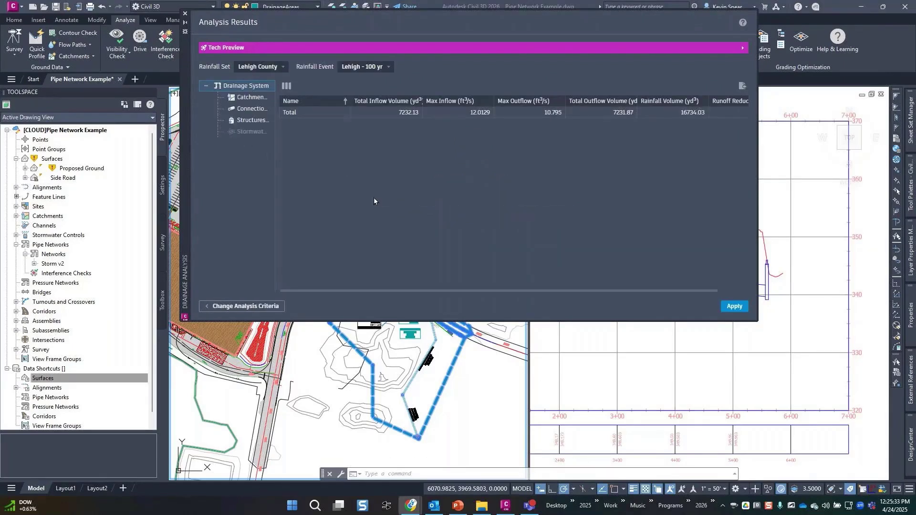
Step: Keep Lehigh - 100 yr results selected and widen the palette to reveal Runoff Reduction (%)
left_click(374, 200)
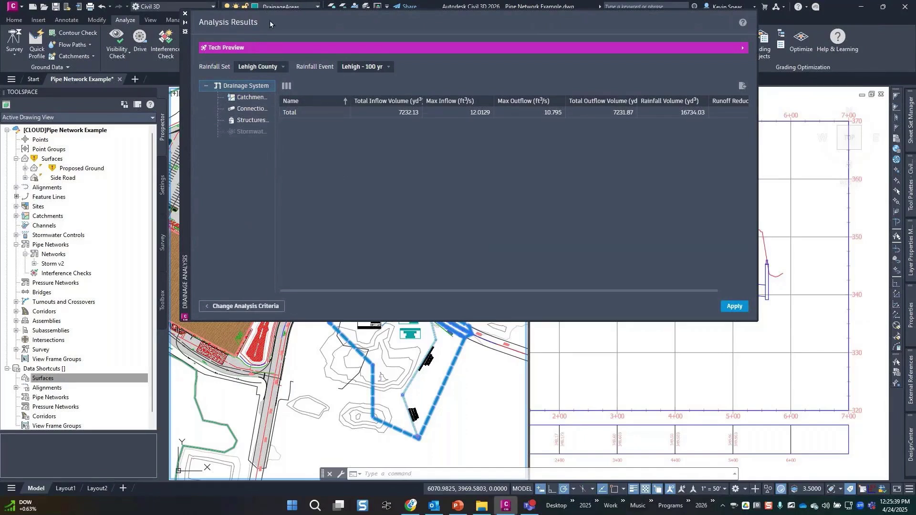
left_click(375, 67)
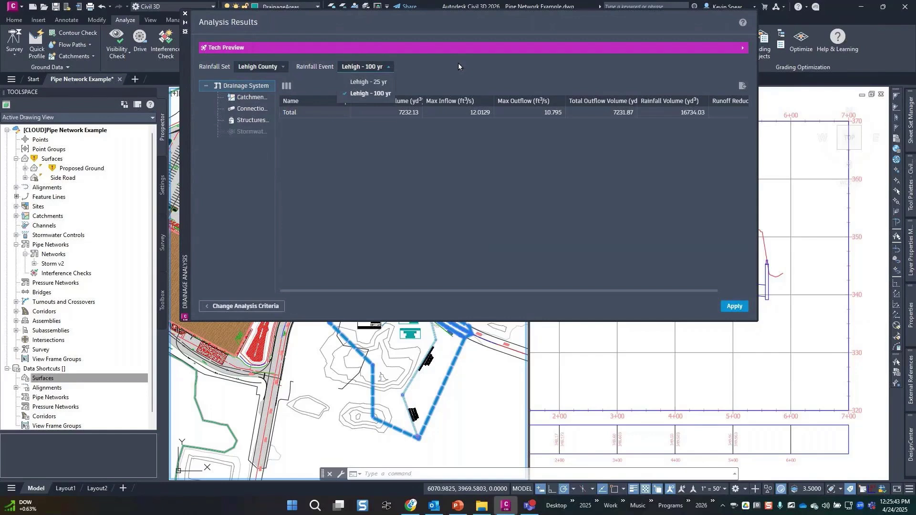
left_click(436, 150)
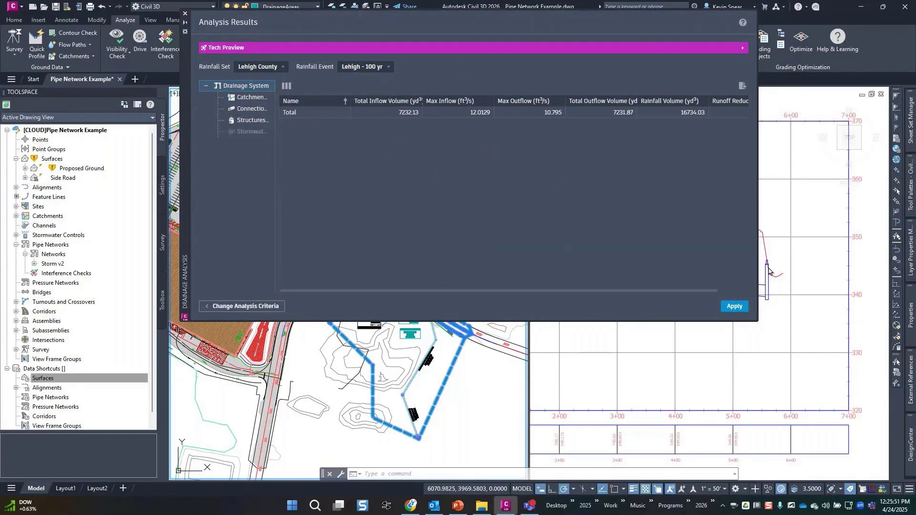
left_click_drag(759, 270, 856, 282)
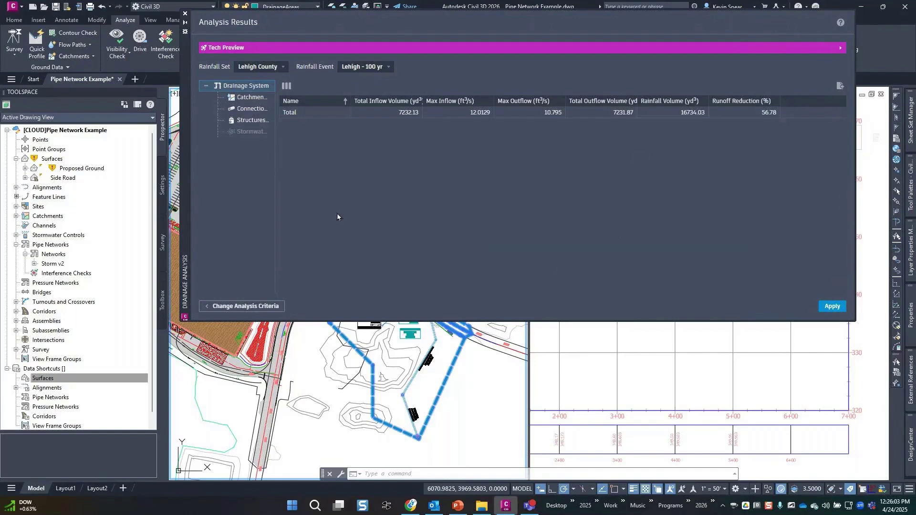
Step: Show per-catchment inflow results and zoom to Catchment - INLET 6, checking its properties
left_click(250, 100)
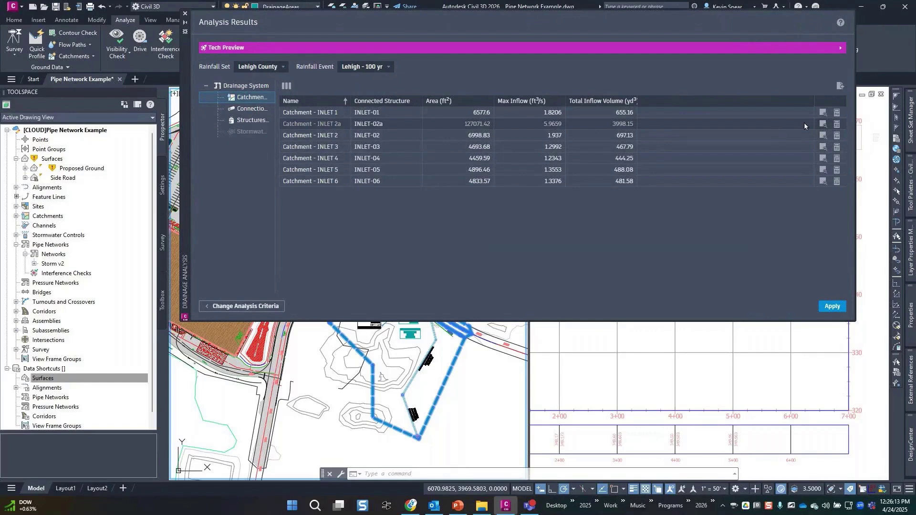
left_click(826, 185)
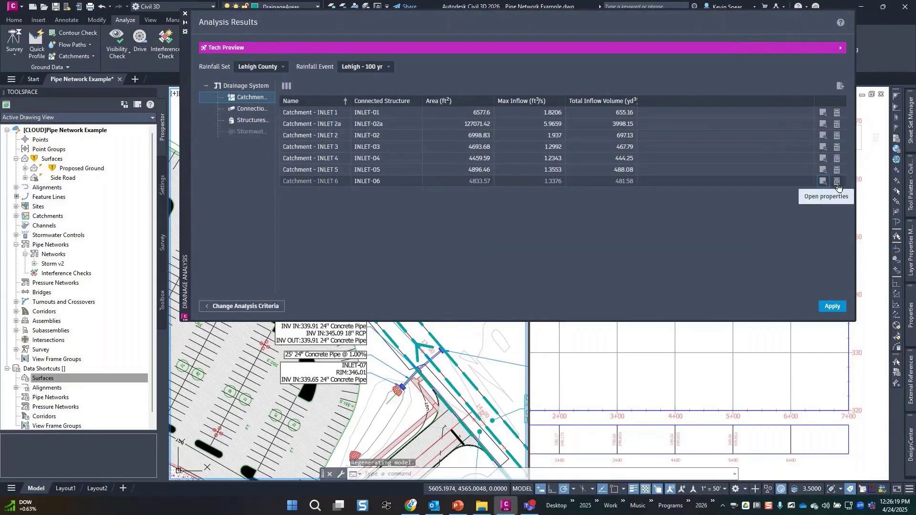
left_click(838, 186)
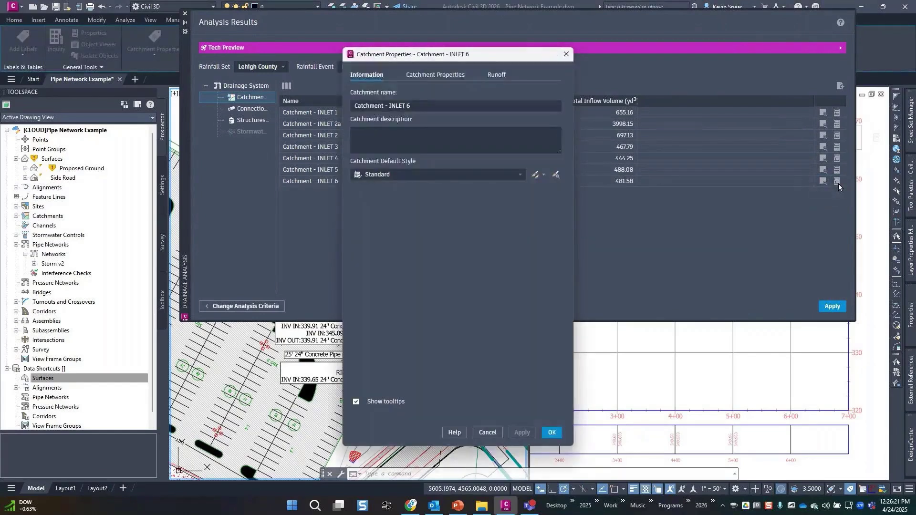
left_click(567, 58)
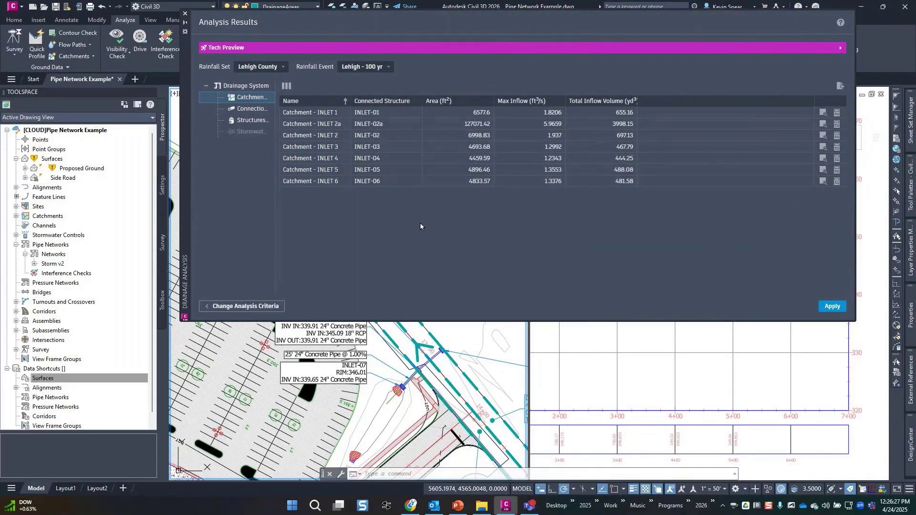
Step: Review the Lehigh 100 yr pipe and structure results, then move the results palette aside
left_click(256, 115)
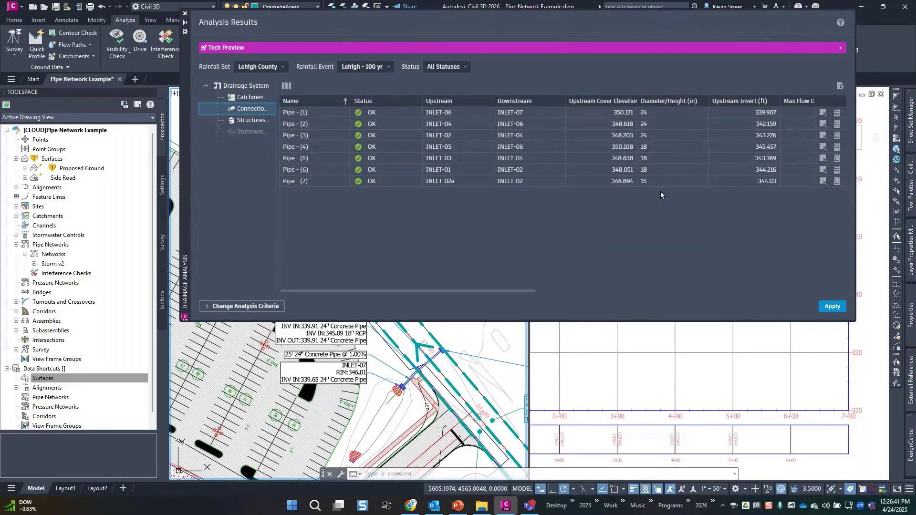
left_click(253, 122)
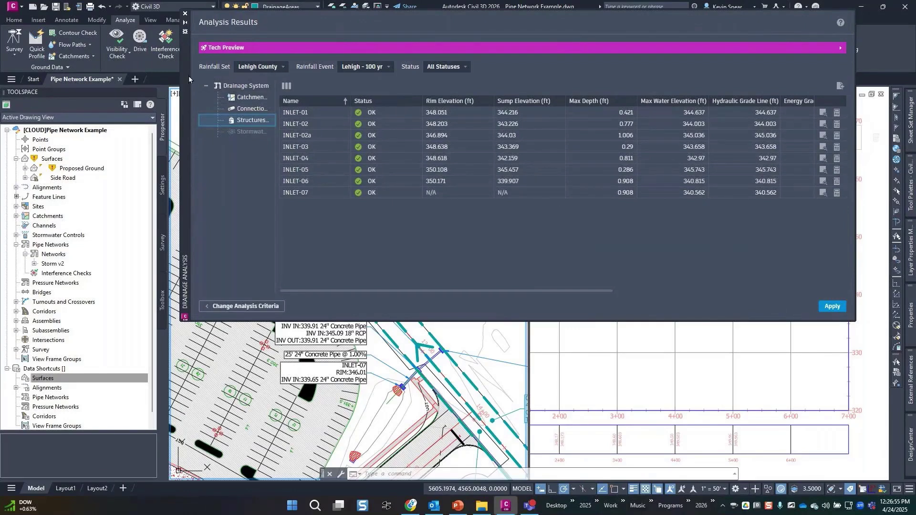
left_click_drag(185, 82, 147, 190)
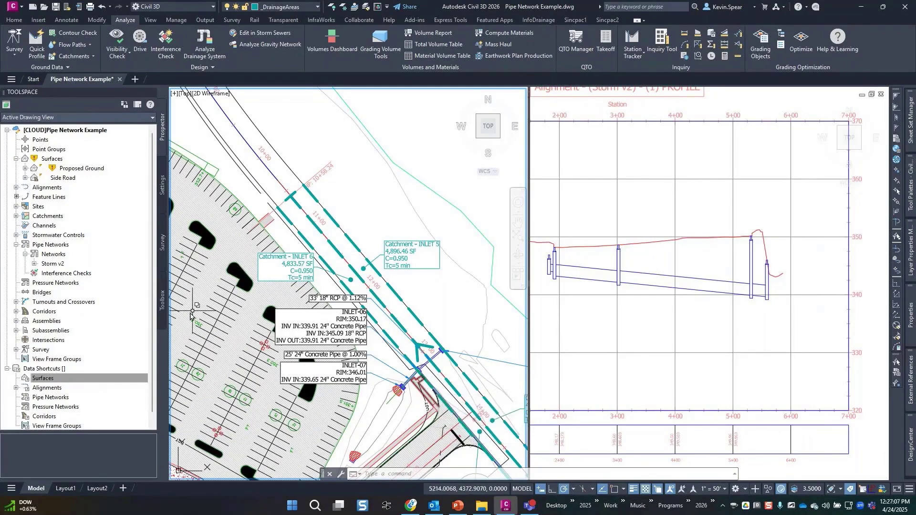
Step: Edit the pipe style of the storm pipe selected in the profile view
left_click(690, 290)
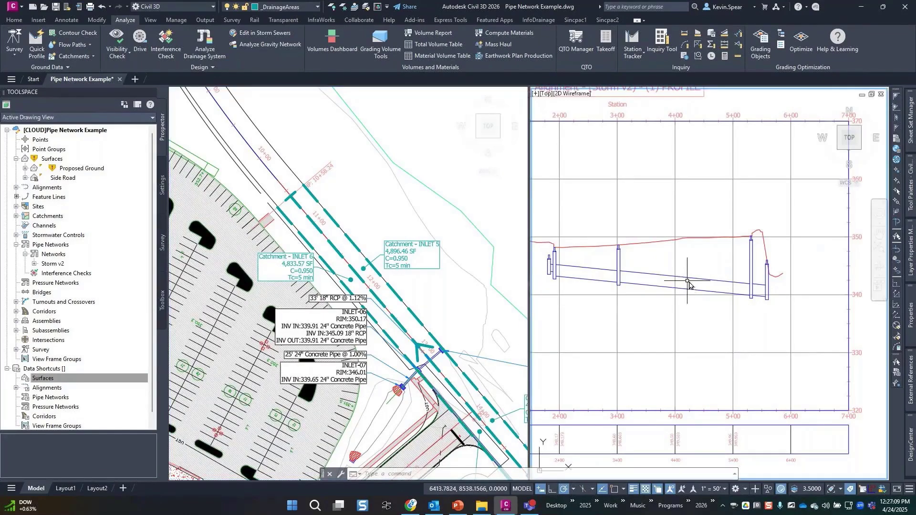
left_click(687, 287)
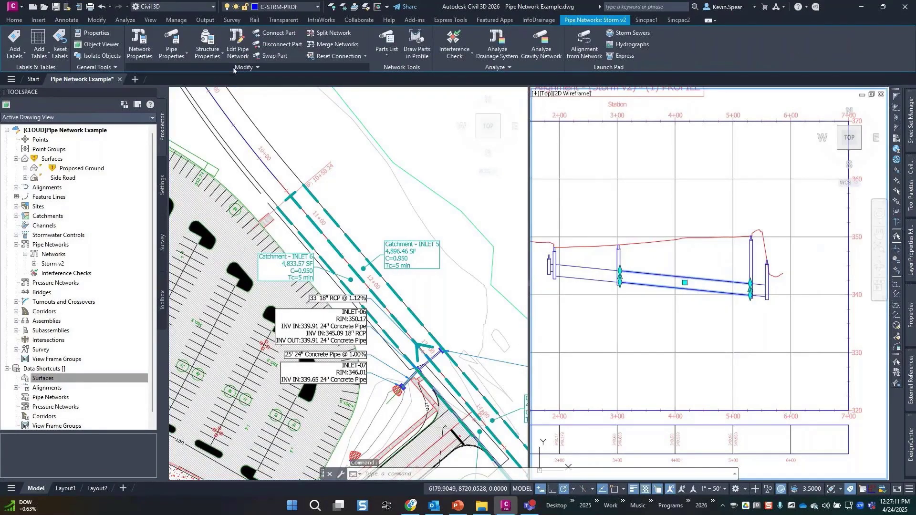
left_click(172, 53)
left_click(182, 91)
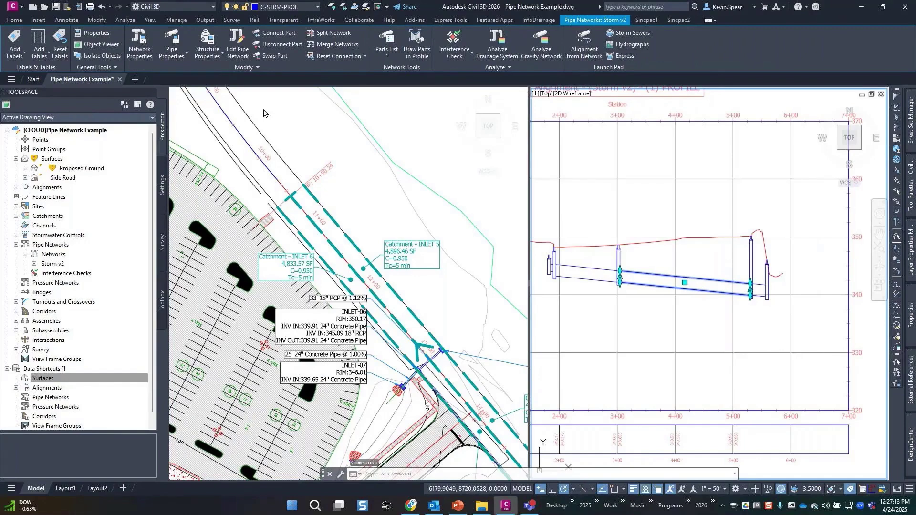
Step: Turn on the Hydraulic Grade Line and Energy Grade Line in the style's Profile display
left_click(375, 189)
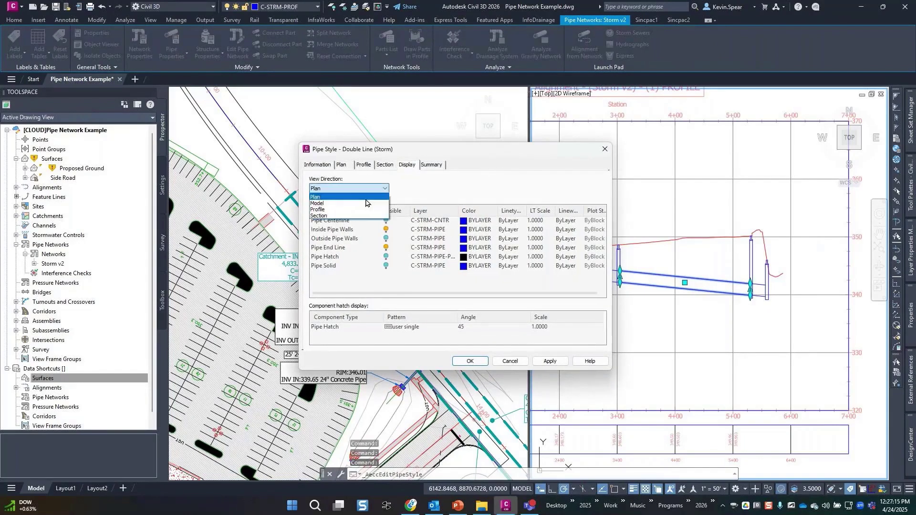
left_click(362, 212)
scroll(338, 281, "down", 1)
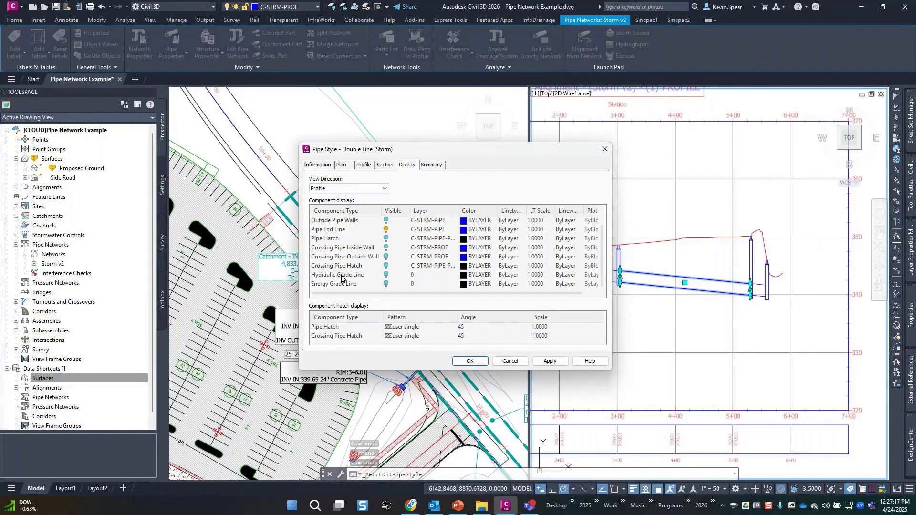
left_click(387, 275)
left_click(386, 284)
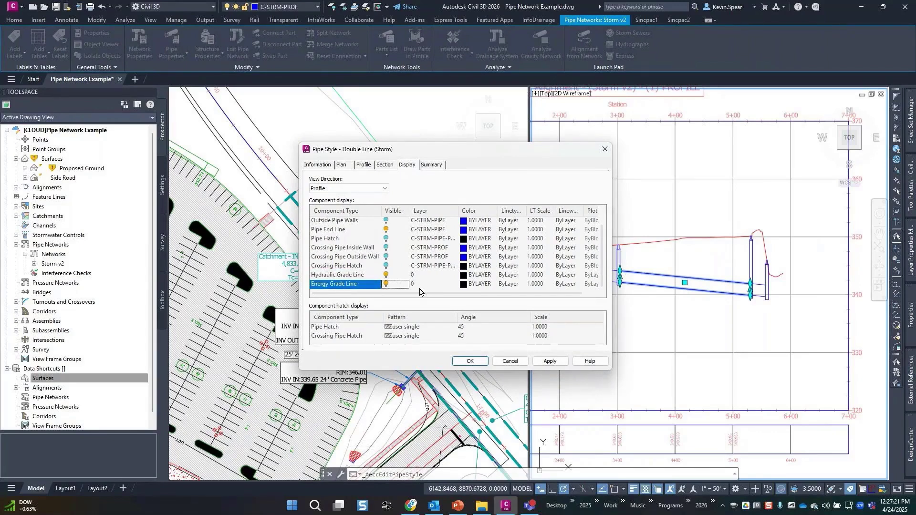
left_click(547, 365)
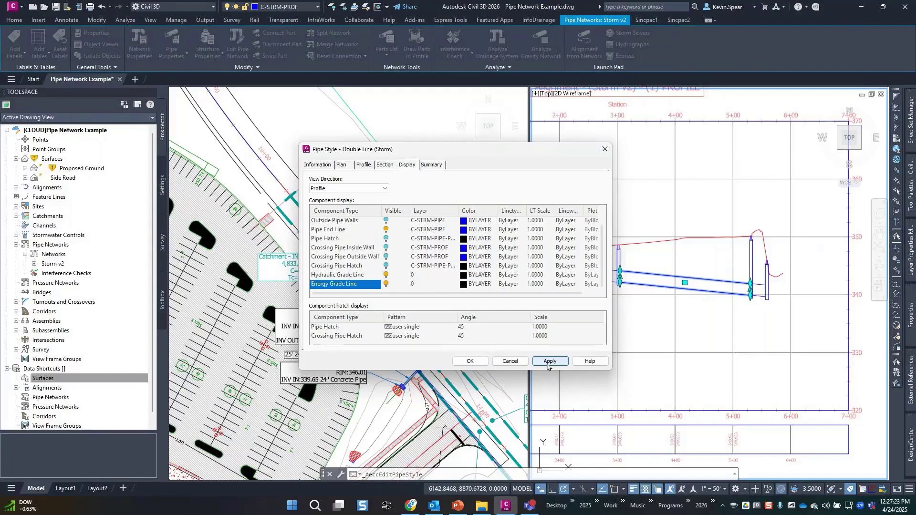
Step: Color the Hydraulic Grade Line 122 (teal) and the Energy Grade Line 21 (salmon)
left_click(420, 275)
left_click(430, 276)
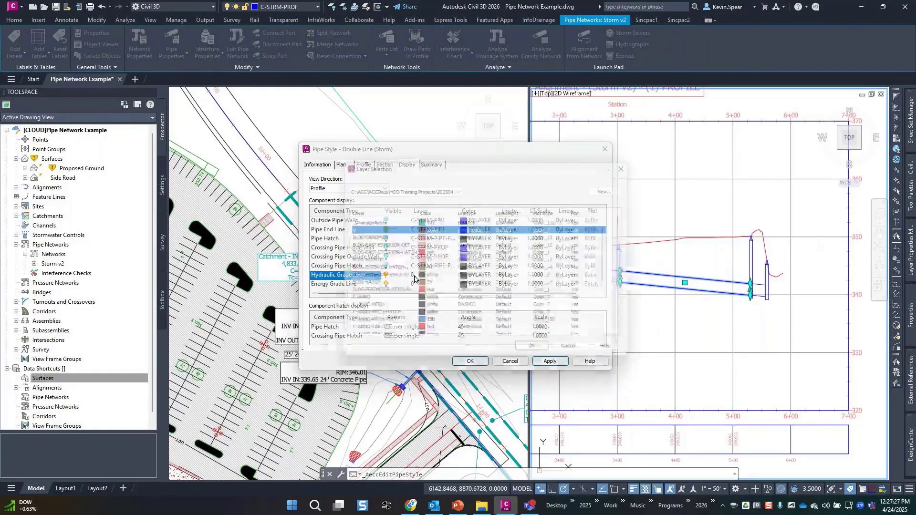
left_click(476, 276)
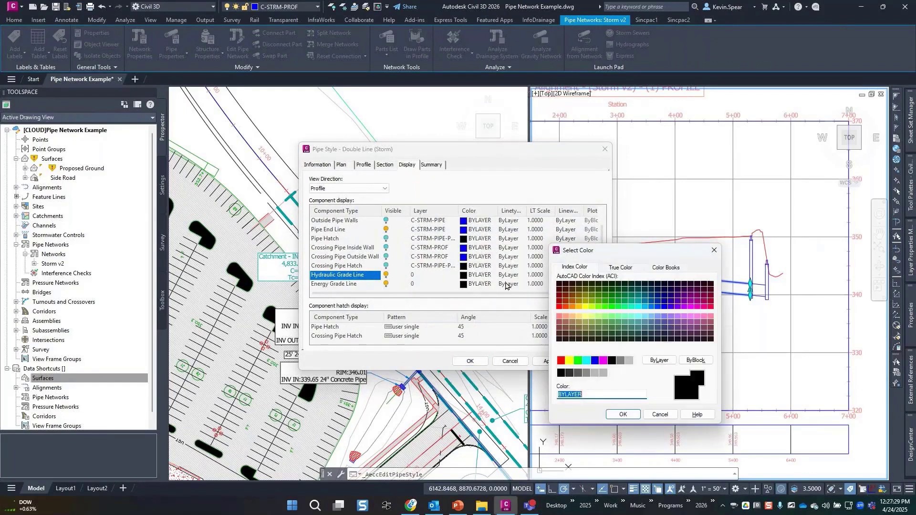
left_click(631, 300)
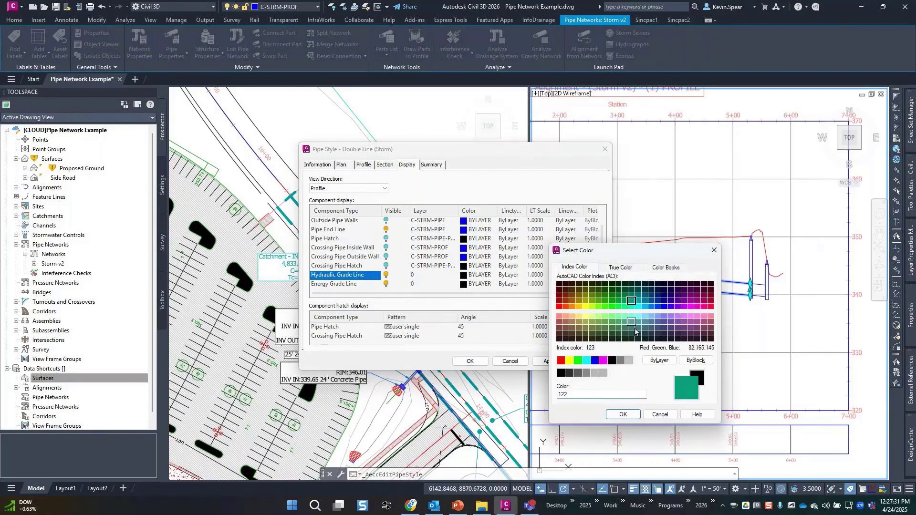
left_click(623, 414)
left_click(466, 285)
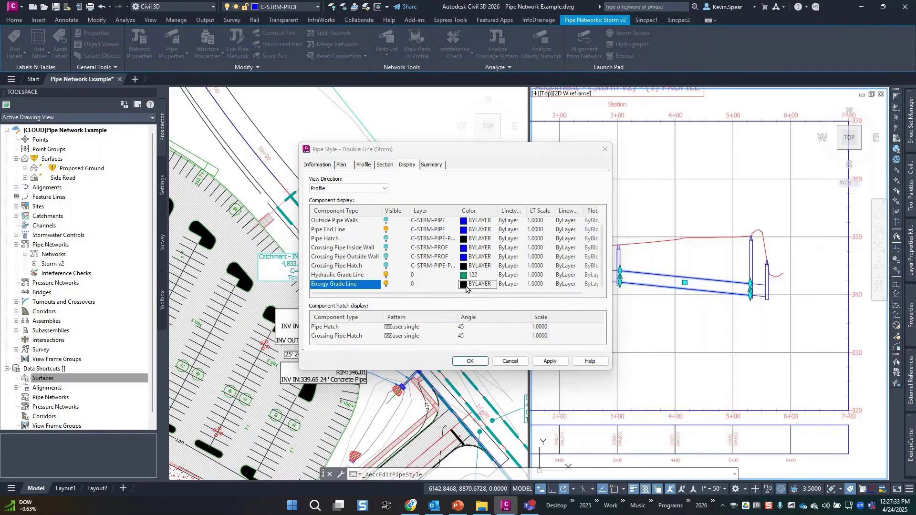
left_click(579, 316)
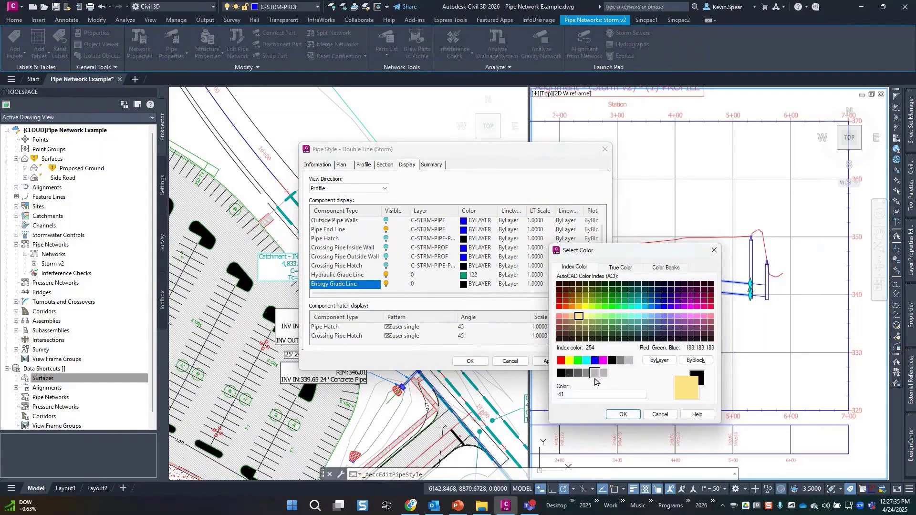
left_click(566, 323)
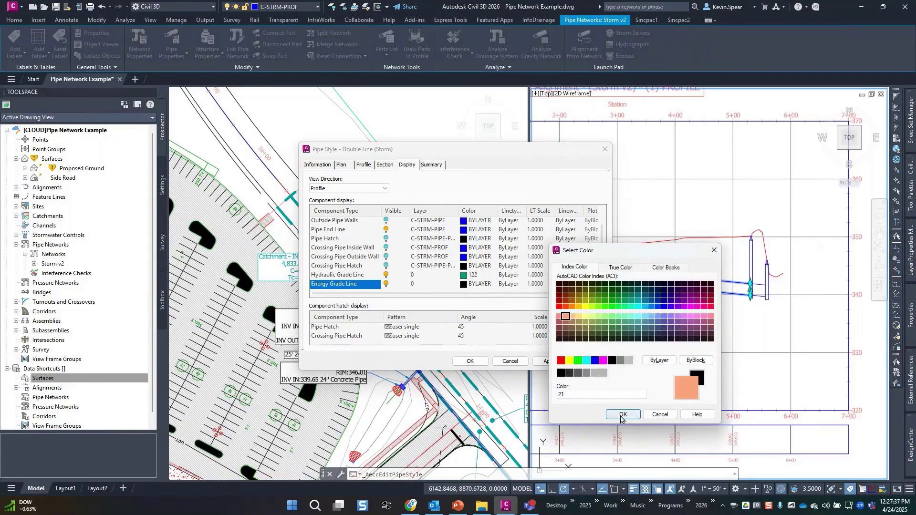
left_click(622, 414)
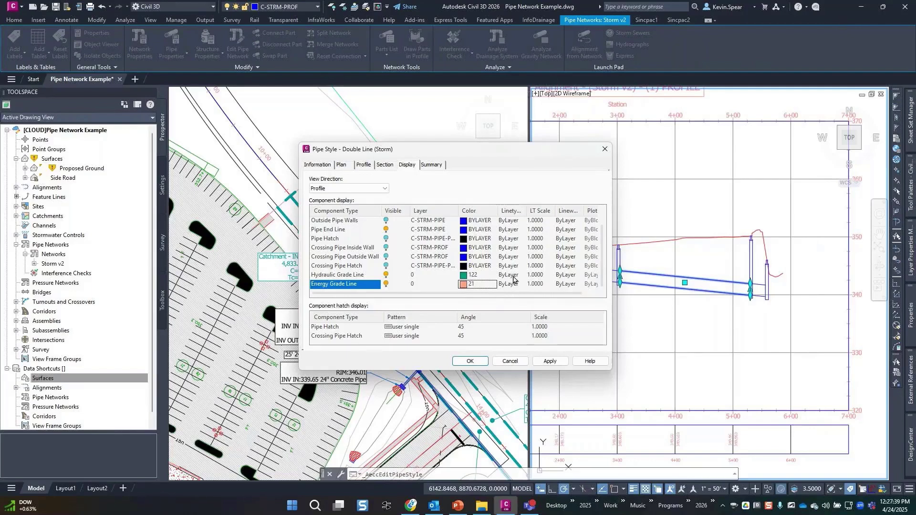
Step: Set the Hydraulic Grade Line linetype to DASHED and the Energy Grade Line to HIDDEN
left_click(509, 276)
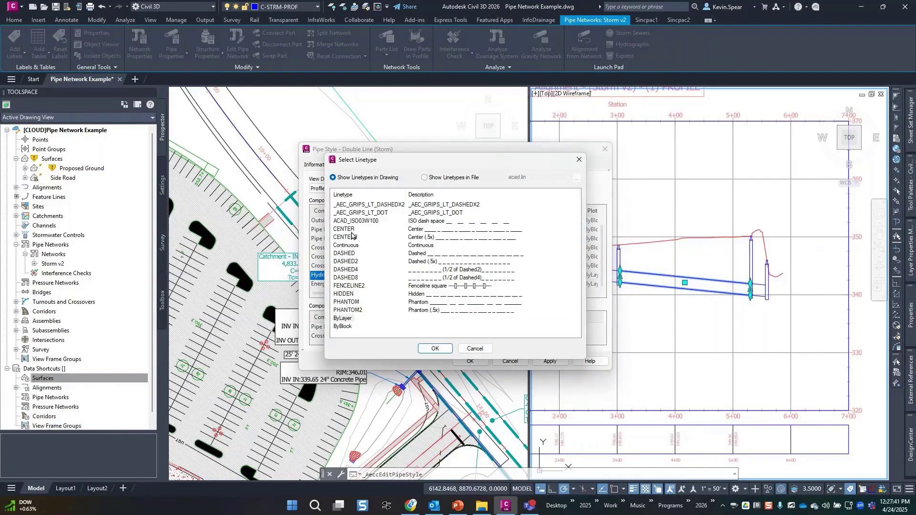
left_click(344, 254)
left_click(432, 349)
left_click(509, 284)
left_click(345, 294)
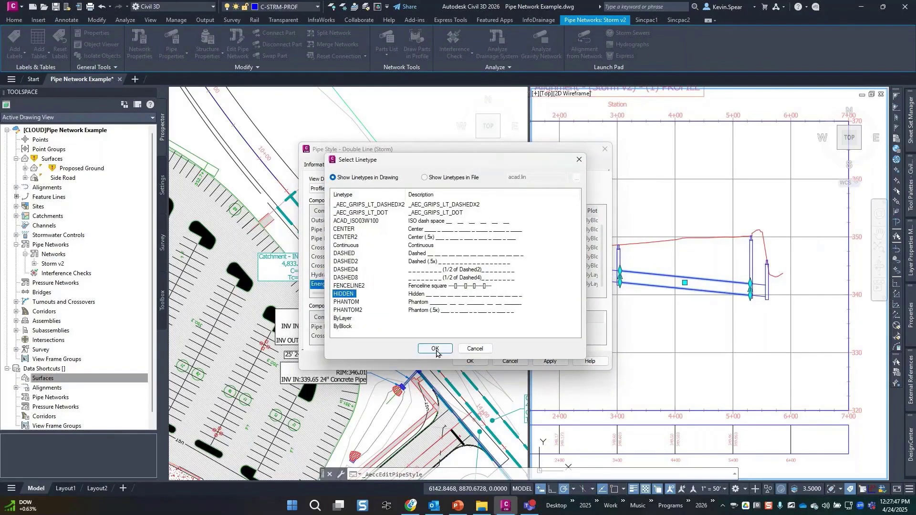
left_click(435, 349)
Step: Give both grade lines linetype scale 50 and save the pipe style
left_click(534, 275)
type("5")
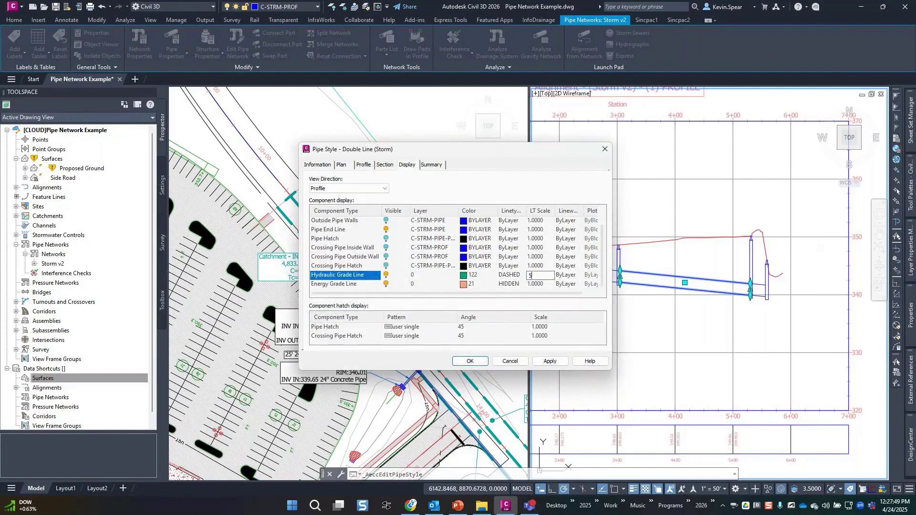
type("0")
key("Return")
left_click(534, 284)
type("50")
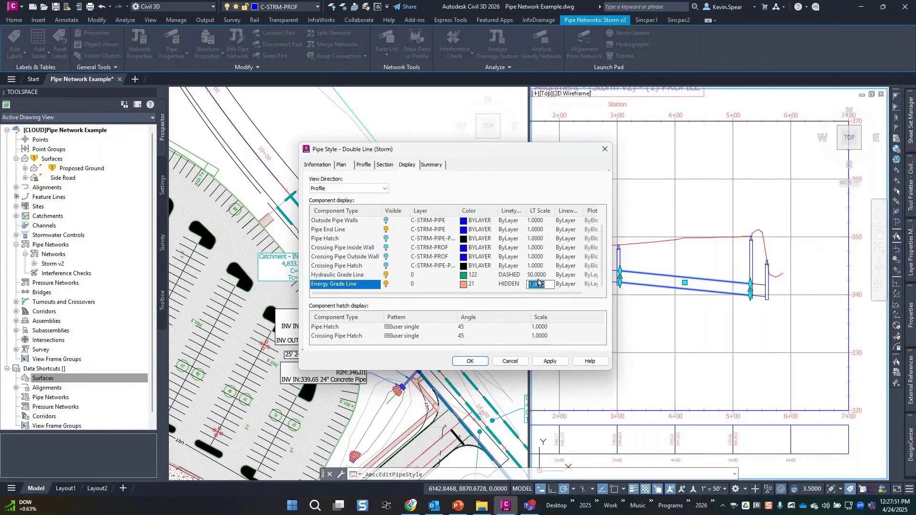
key("Return")
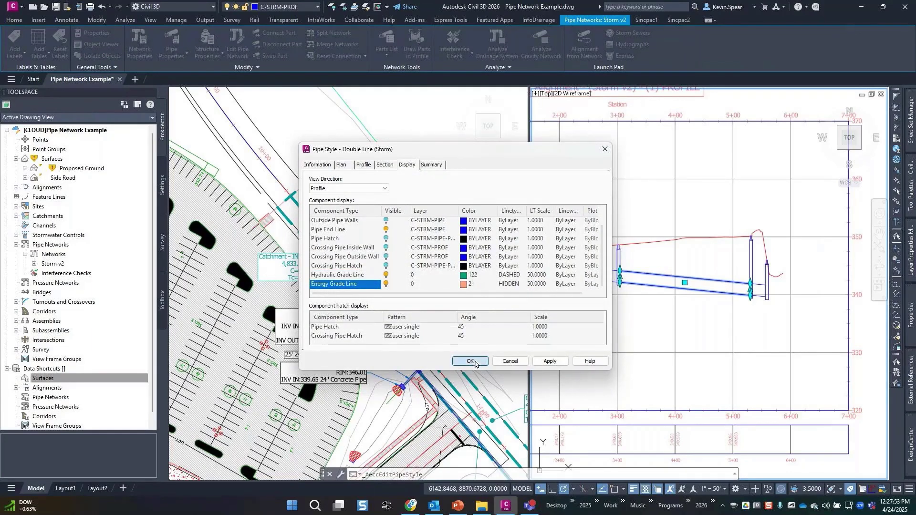
left_click(470, 361)
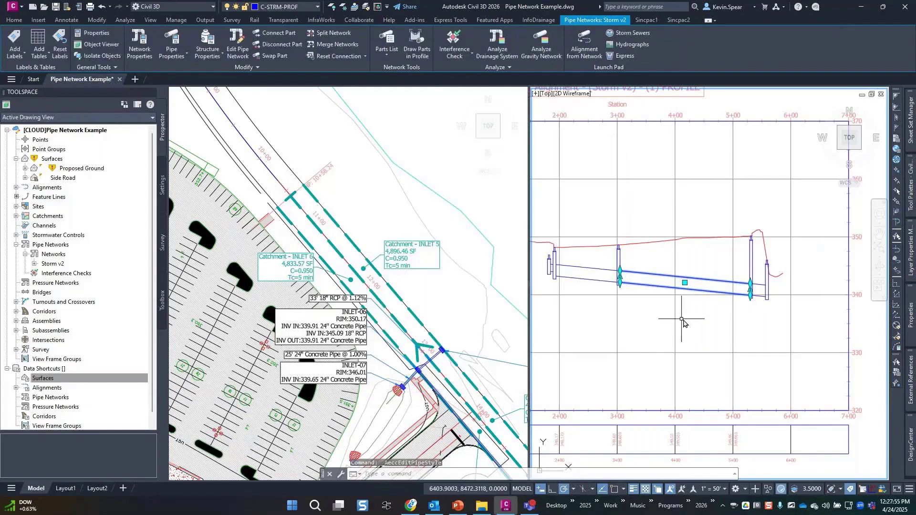
Step: Inspect the hydraulic properties of the profile pipe between 3+00 and 5+40, then cancel
key("Escape")
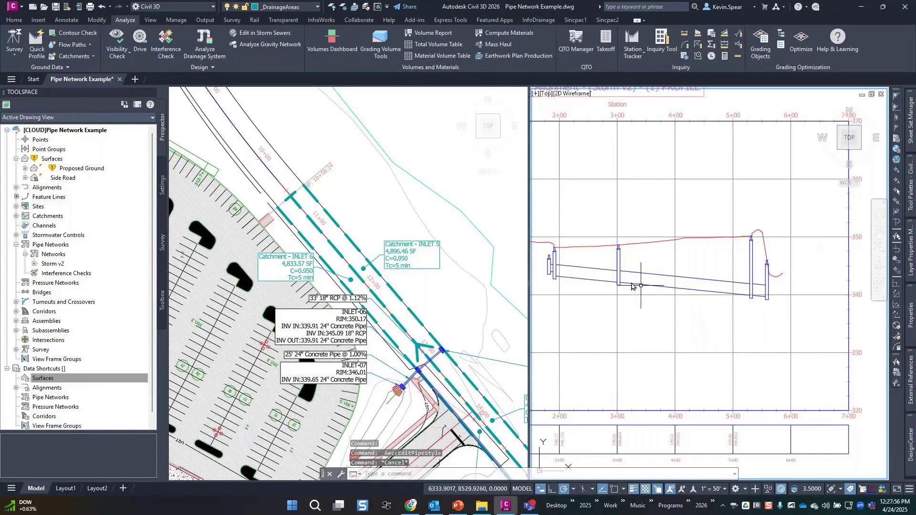
left_click(654, 276)
right_click(657, 261)
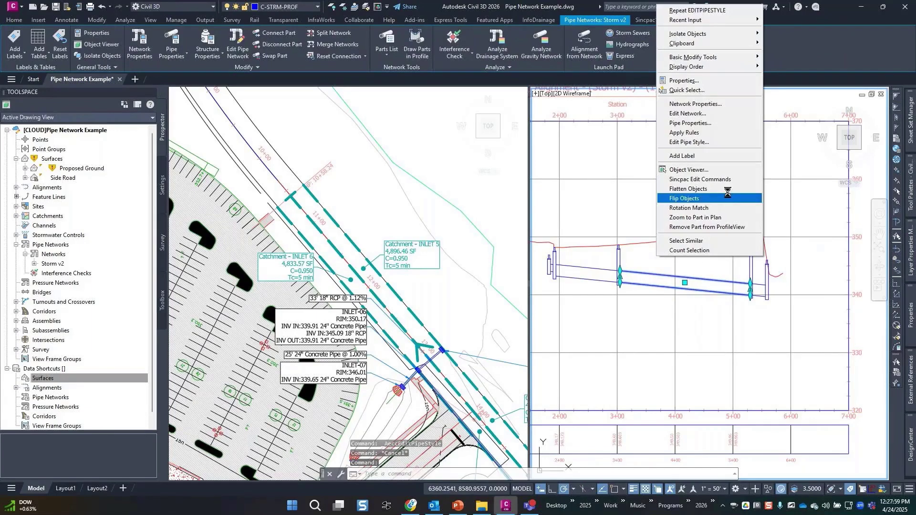
left_click(732, 123)
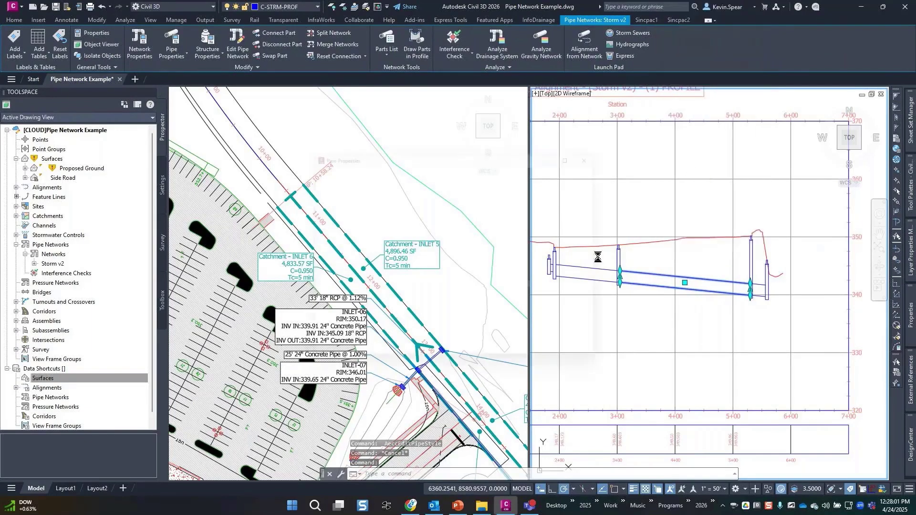
scroll(438, 276, "down", 2)
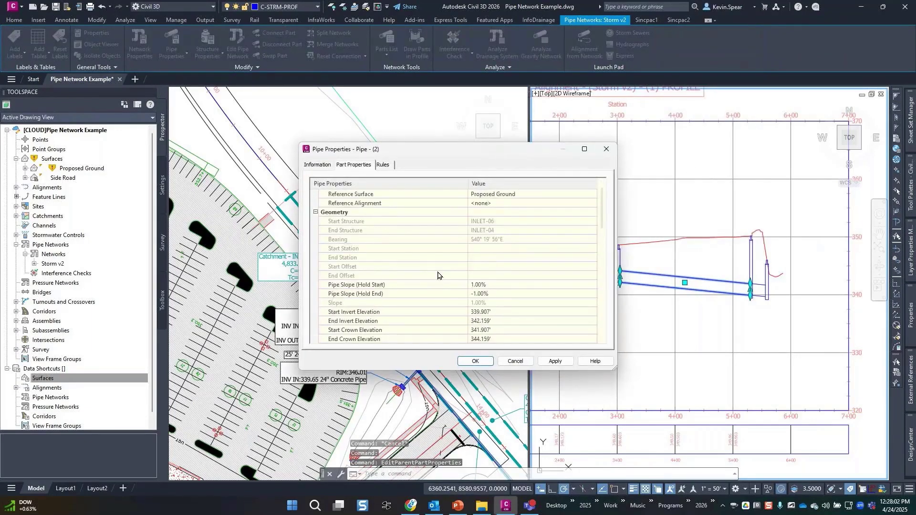
scroll(438, 275, "down", 10)
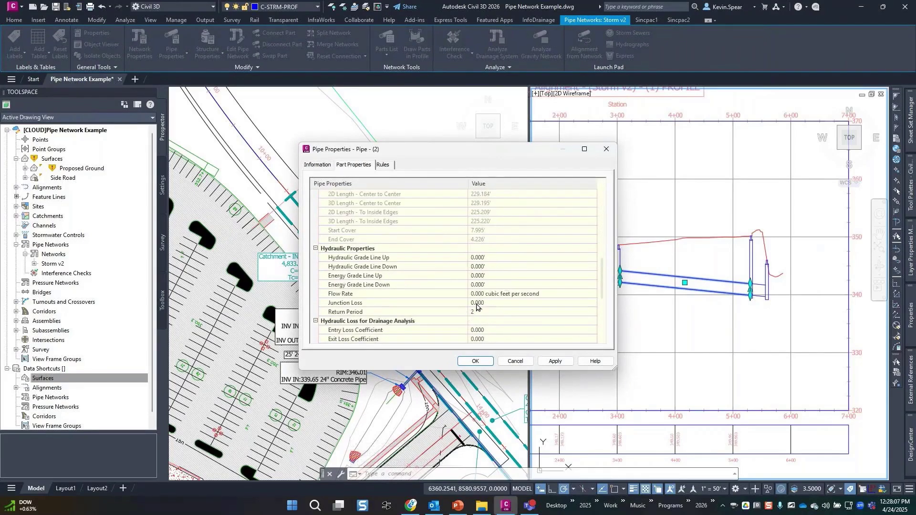
left_click(516, 362)
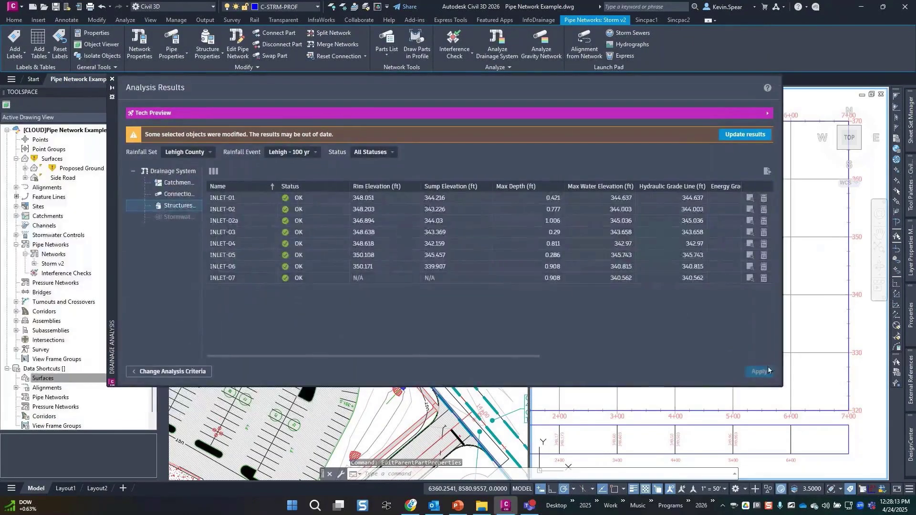
Step: Update the drainage analysis results and select the profile pipe showing teal and salmon grade lines
left_click(743, 136)
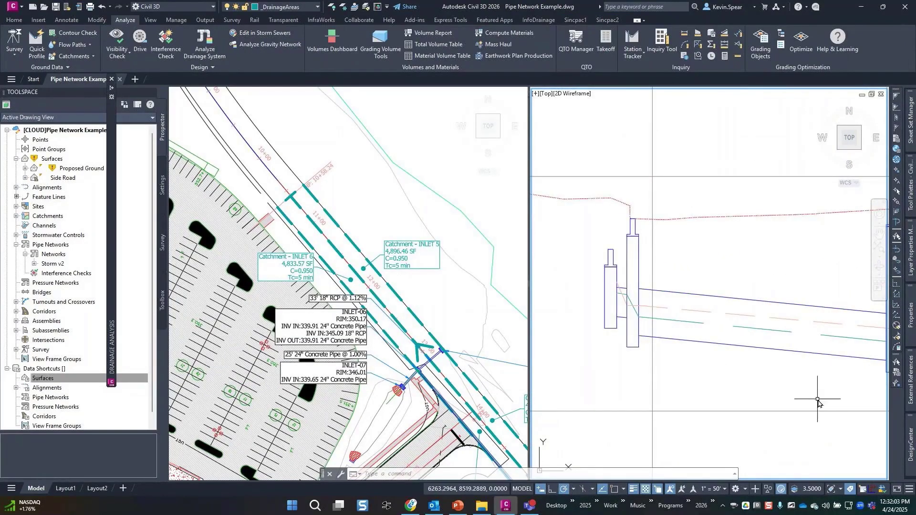
middle_click_drag(874, 402, 779, 382)
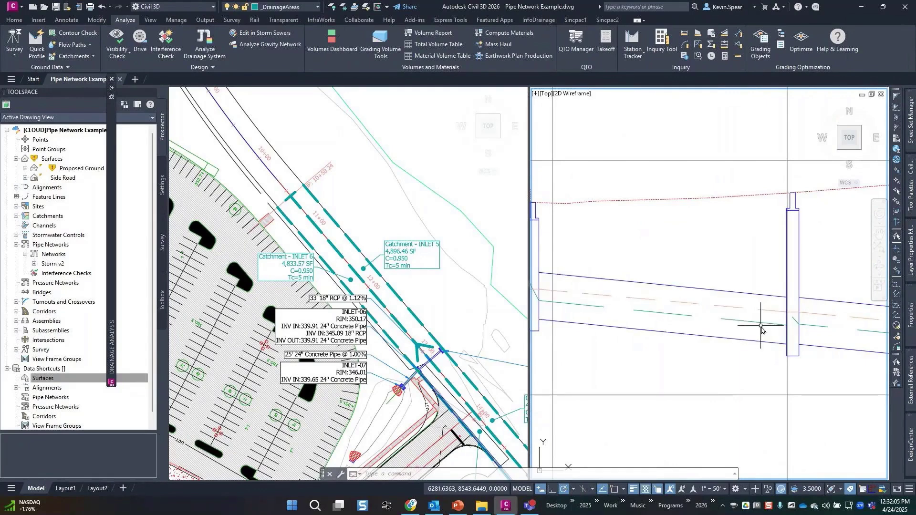
scroll(760, 328, "down", 2)
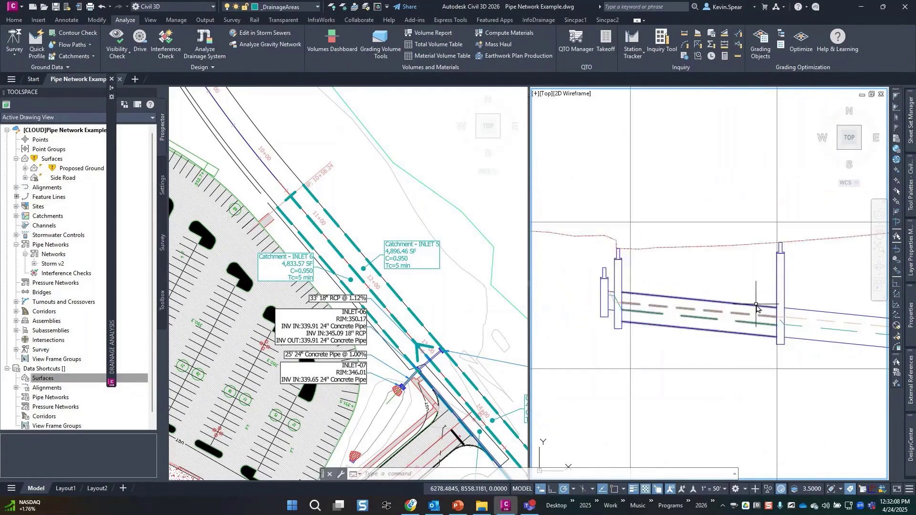
left_click(757, 307)
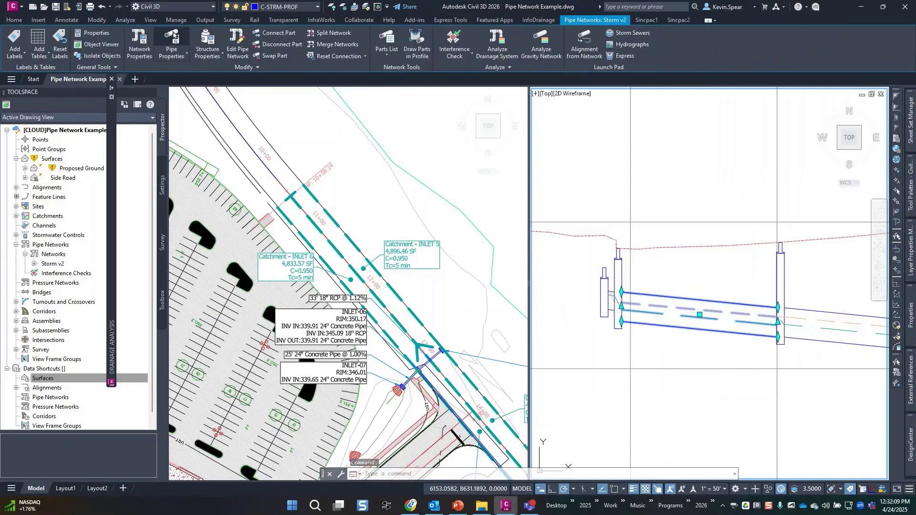
Step: Display the pipe's hydraulic properties: HGL 344.020'/342.970', EGL 344.503'/343.531'
left_click(172, 38)
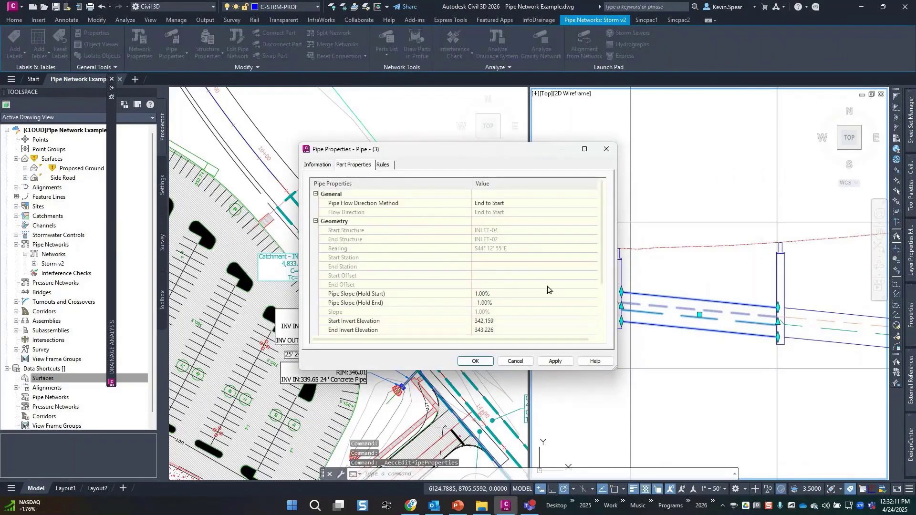
scroll(552, 292, "down", 10)
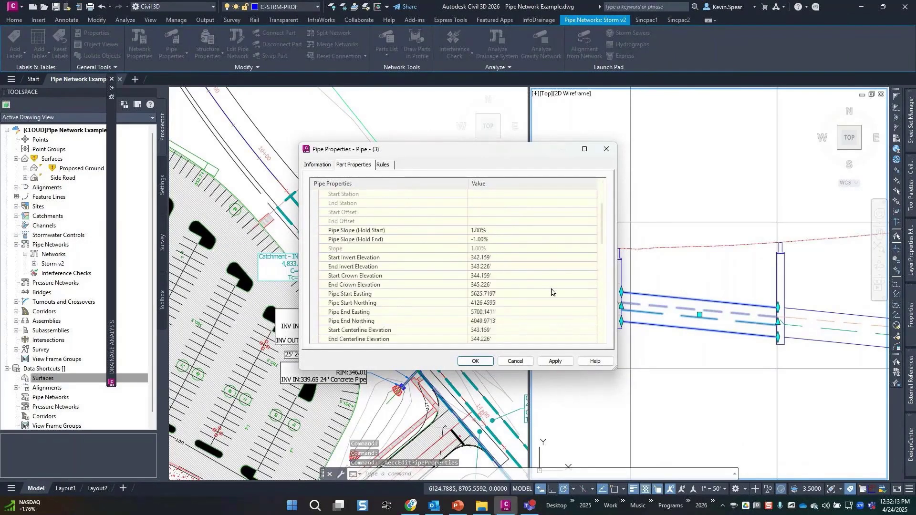
scroll(552, 292, "down", 1)
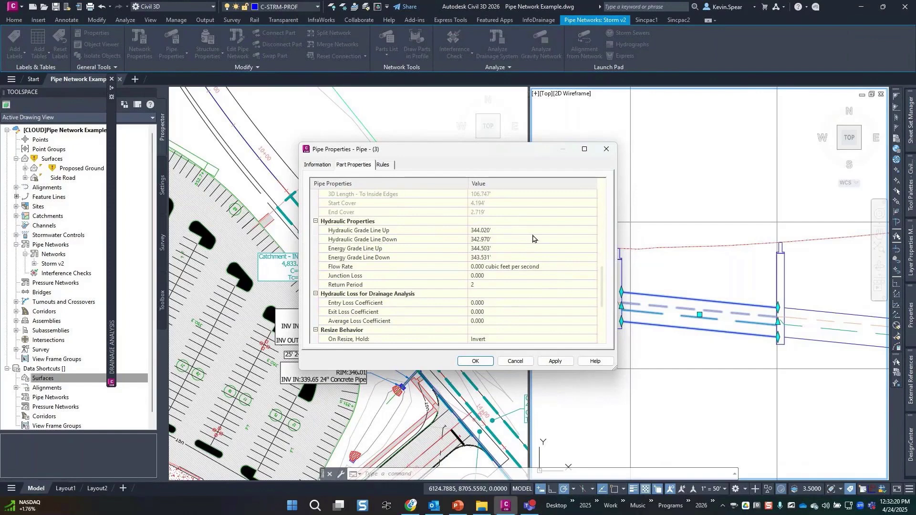
left_click(364, 269)
left_click(352, 288)
left_click(352, 270)
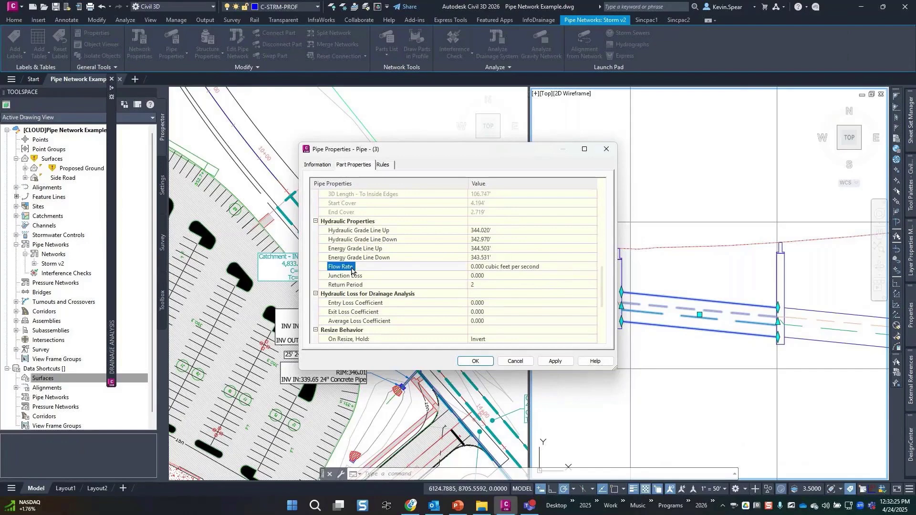